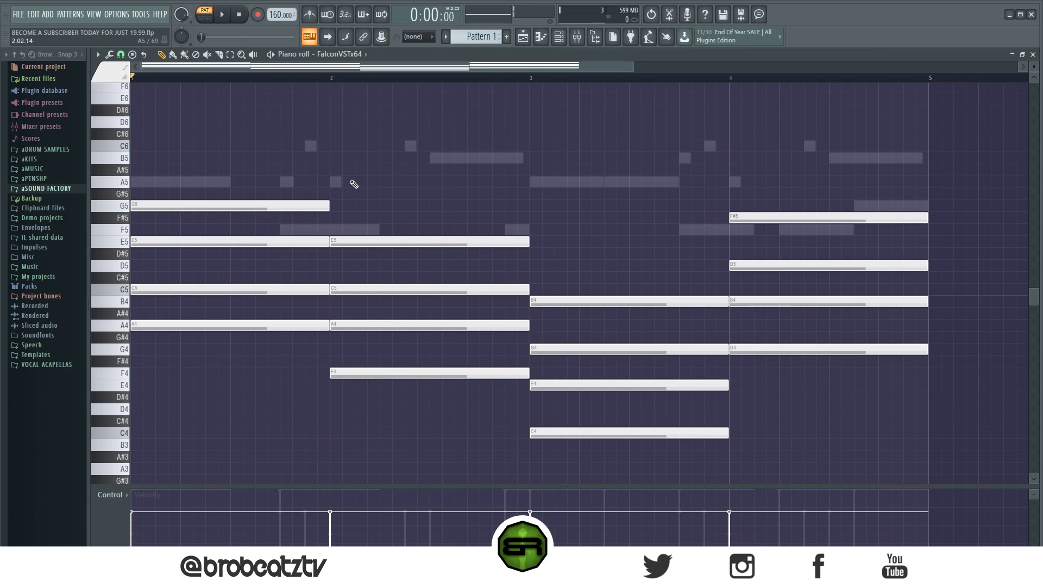
# - Examine the FalconVSTx64 chord notes across the four-bar progression
pyautogui.moveTo(289, 178); pyautogui.dragTo(389, 301)
pyautogui.keyDown('ctrl'); pyautogui.click(488, 201); pyautogui.keyUp('ctrl')
pyautogui.moveTo(885, 164); pyautogui.dragTo(657, 424)
pyautogui.keyDown('ctrl'); pyautogui.click(862, 432); pyautogui.keyUp('ctrl')
pyautogui.moveTo(839, 116); pyautogui.dragTo(274, 343)
pyautogui.keyDown('ctrl'); pyautogui.click(369, 199); pyautogui.keyUp('ctrl')
pyautogui.moveTo(214, 141); pyautogui.dragTo(649, 438)
pyautogui.keyDown('ctrl'); pyautogui.click(537, 138); pyautogui.keyUp('ctrl')
# - Switch to the FalconVSTx64 #2 melody notes and examine their rhythm and placement over the four bars
pyautogui.rightClick(465, 156)
pyautogui.rightClick(465, 157)
pyautogui.moveTo(265, 123); pyautogui.dragTo(891, 239)
pyautogui.keyDown('ctrl'); pyautogui.click(652, 258); pyautogui.keyUp('ctrl')
pyautogui.moveTo(259, 170); pyautogui.dragTo(826, 249)
pyautogui.keyDown('ctrl'); pyautogui.click(701, 229); pyautogui.keyUp('ctrl')
pyautogui.moveTo(314, 117); pyautogui.dragTo(959, 198)
pyautogui.keyDown('ctrl'); pyautogui.click(870, 192); pyautogui.keyUp('ctrl')
pyautogui.moveTo(926, 118); pyautogui.dragTo(237, 262)
pyautogui.keyDown('ctrl'); pyautogui.click(353, 252); pyautogui.keyUp('ctrl')
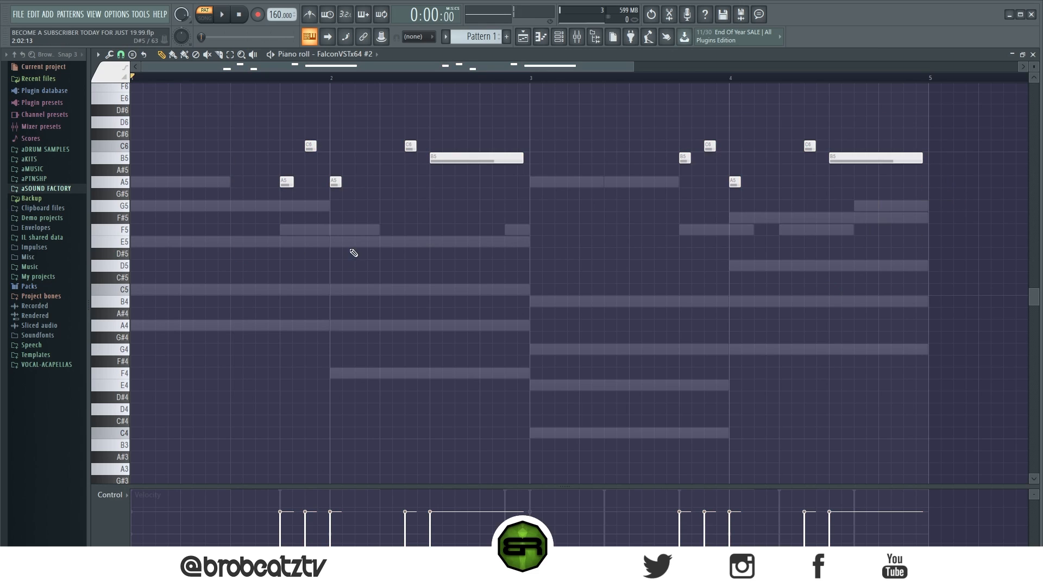
pyautogui.keyDown('ctrl'); pyautogui.moveTo(257, 128); pyautogui.dragTo(918, 256); pyautogui.keyUp('ctrl')
pyautogui.keyDown('ctrl'); pyautogui.click(939, 163); pyautogui.keyUp('ctrl')
# - Open the FalconVSTx64 chord notes in the piano roll and play back the pattern
pyautogui.click(559, 37)
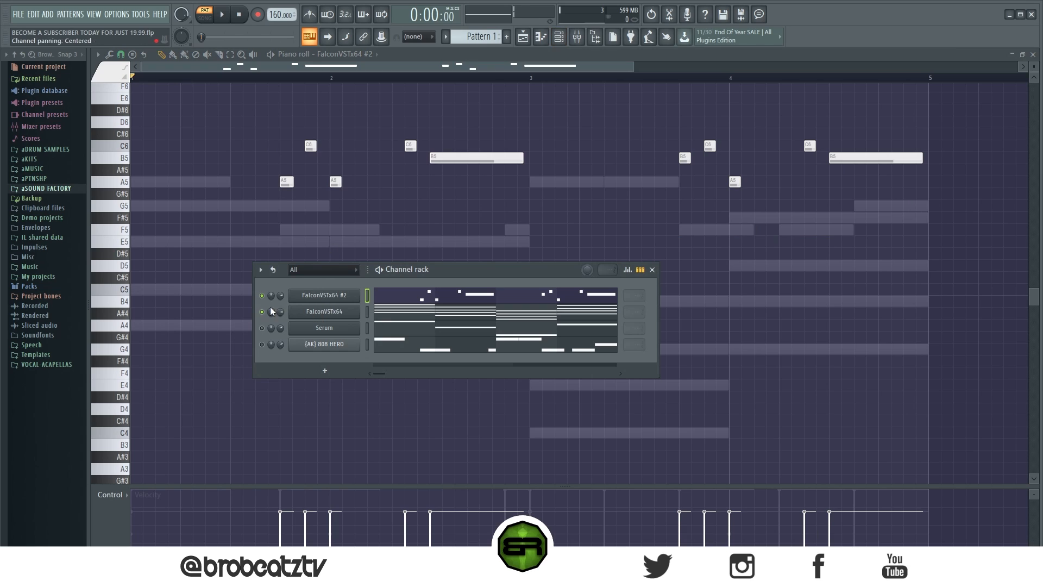
pyautogui.click(417, 321)
pyautogui.press('space')
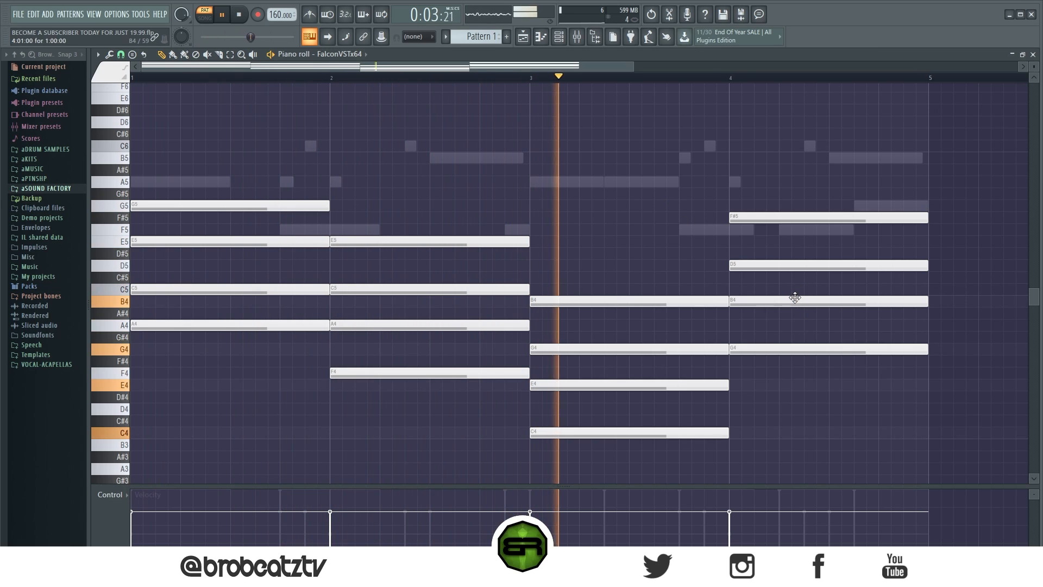
pyautogui.press('space')
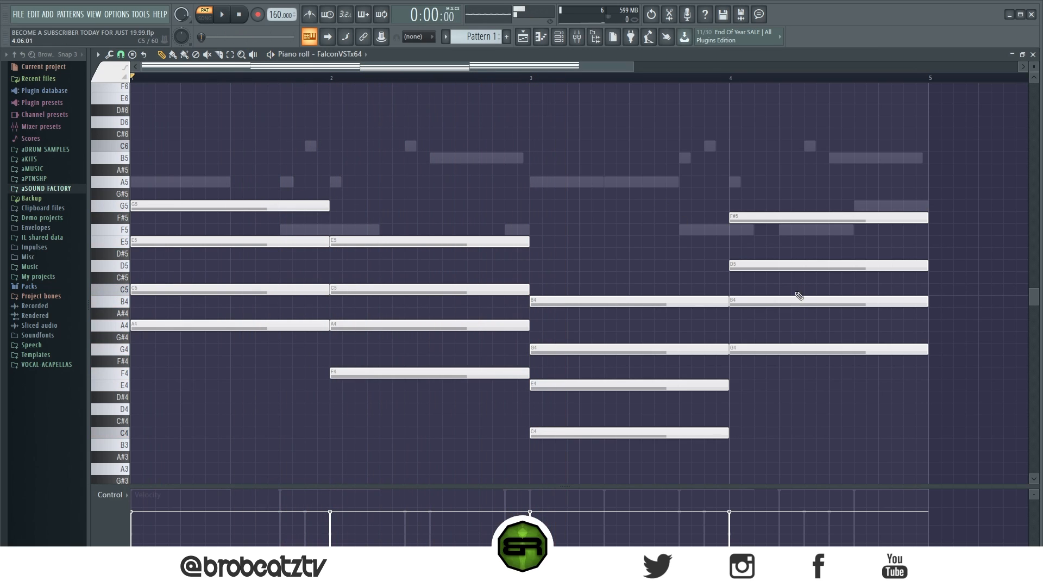
# - Mute the FalconVSTx64 #2 melody channel and return to the FalconVSTx64 chord notes
pyautogui.doubleClick(466, 160)
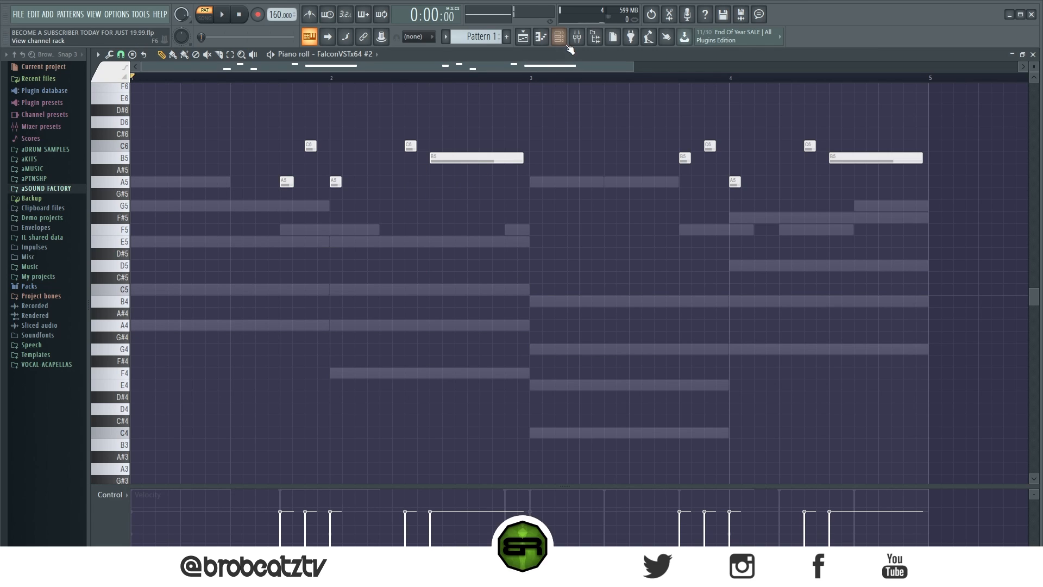
pyautogui.press('F6')
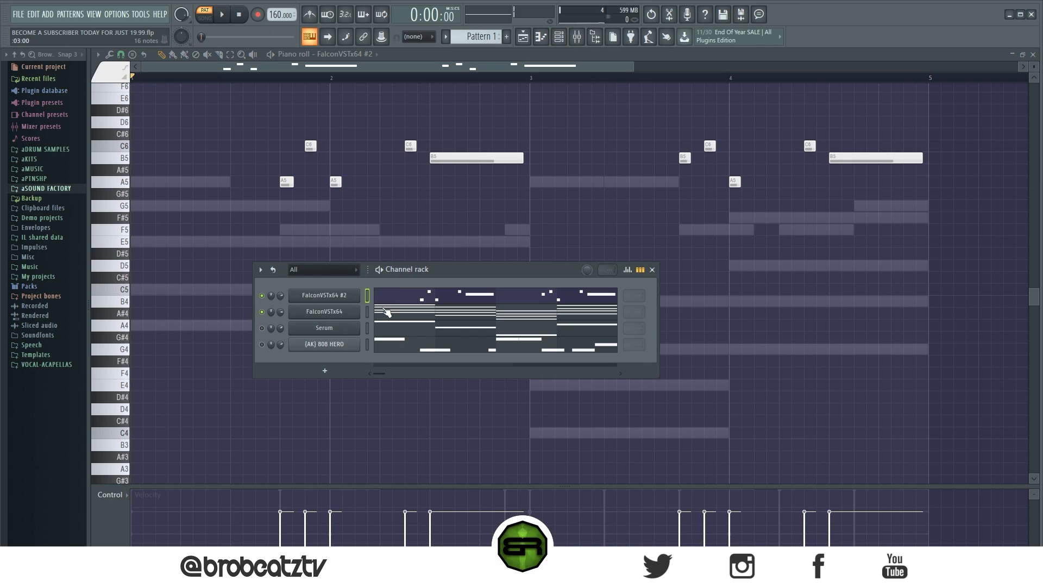
pyautogui.click(262, 295)
pyautogui.click(430, 317)
# - Examine the first two chords of the FalconVSTx64 progression in bars 1 and 2
pyautogui.moveTo(251, 164); pyautogui.dragTo(267, 334)
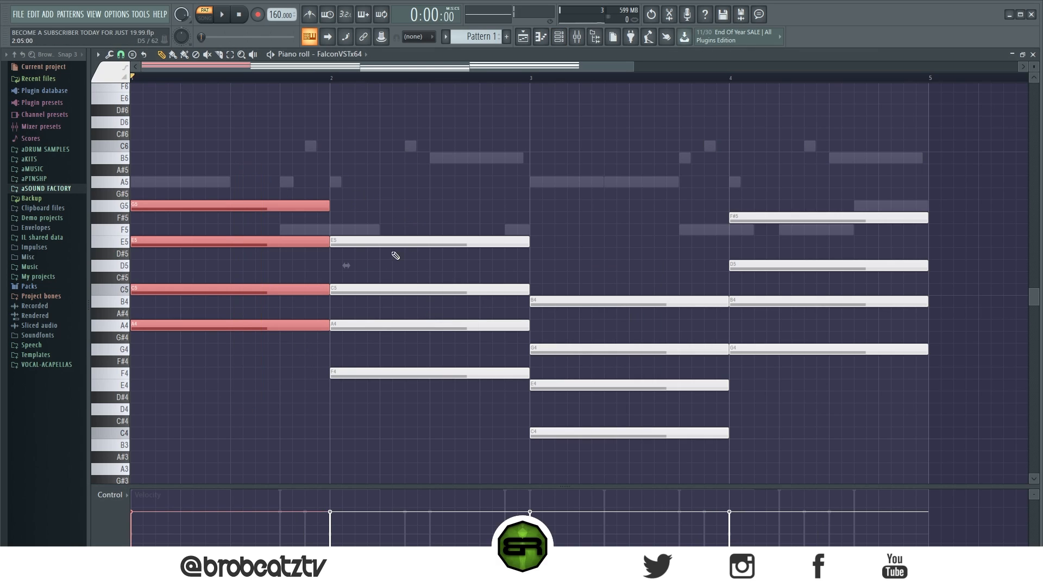
pyautogui.keyDown('ctrl'); pyautogui.click(487, 268); pyautogui.keyUp('ctrl')
pyautogui.moveTo(269, 192); pyautogui.dragTo(299, 383)
pyautogui.moveTo(375, 190); pyautogui.dragTo(416, 379)
pyautogui.keyDown('ctrl'); pyautogui.click(627, 163); pyautogui.keyUp('ctrl')
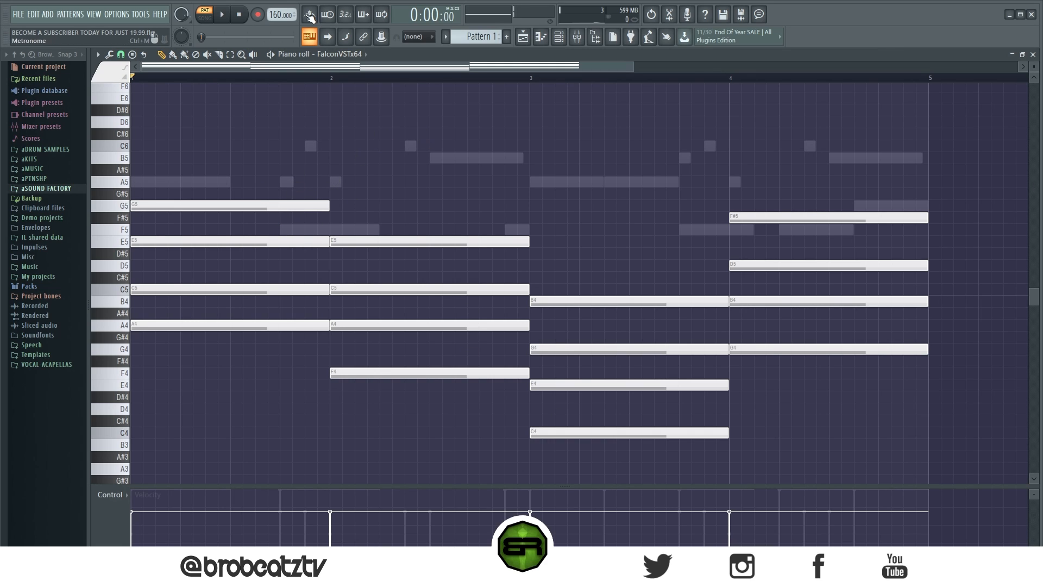
# - Mark bars 1 to 4 on the timeline and examine how the four chords fill them, one per bar
pyautogui.scroll(-3, 309, 86)
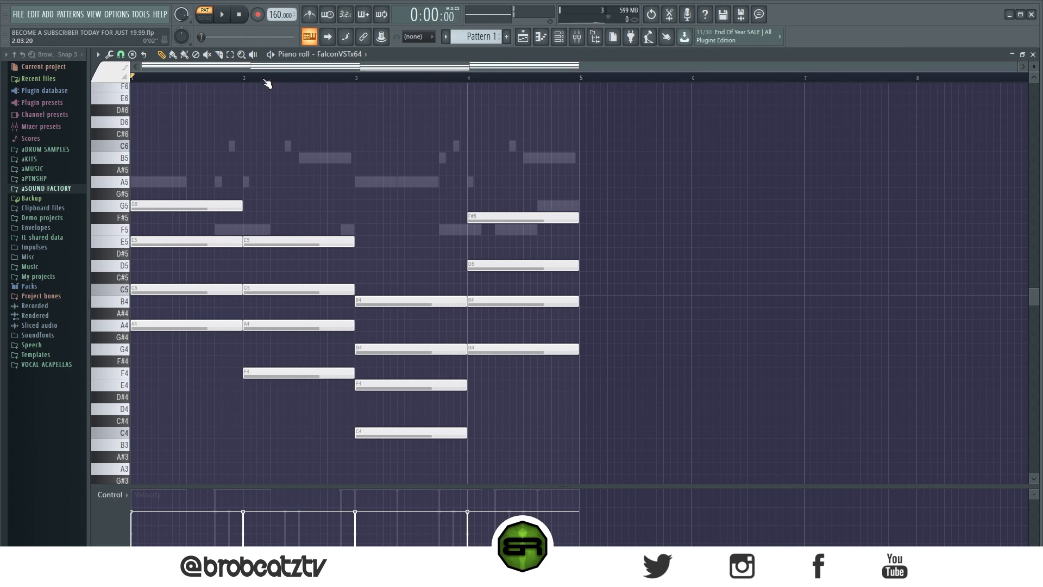
pyautogui.moveTo(584, 82); pyautogui.dragTo(131, 78)
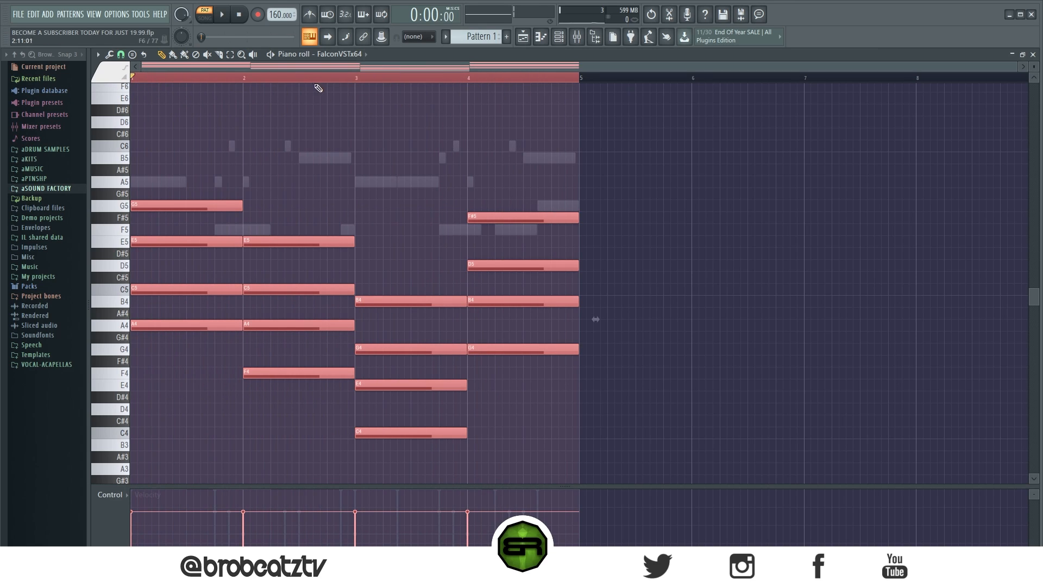
pyautogui.moveTo(187, 208)
pyautogui.mouseDown()
pyautogui.moveTo(647, 219)
pyautogui.moveTo(643, 211)
pyautogui.mouseUp()
pyautogui.click(605, 182)
pyautogui.click(617, 170)
pyautogui.moveTo(645, 147); pyautogui.dragTo(659, 146)
pyautogui.click(835, 158)
pyautogui.click(870, 206)
pyautogui.moveTo(625, 93)
pyautogui.mouseDown()
pyautogui.moveTo(910, 373)
pyautogui.moveTo(790, 536)
pyautogui.moveTo(718, 357)
pyautogui.mouseUp()
pyautogui.moveTo(266, 67); pyautogui.dragTo(239, 66)
pyautogui.moveTo(161, 78); pyautogui.dragTo(129, 76)
pyautogui.doubleClick(149, 77)
# - Play back the four-bar chord progression and look over its notes
pyautogui.press('space')
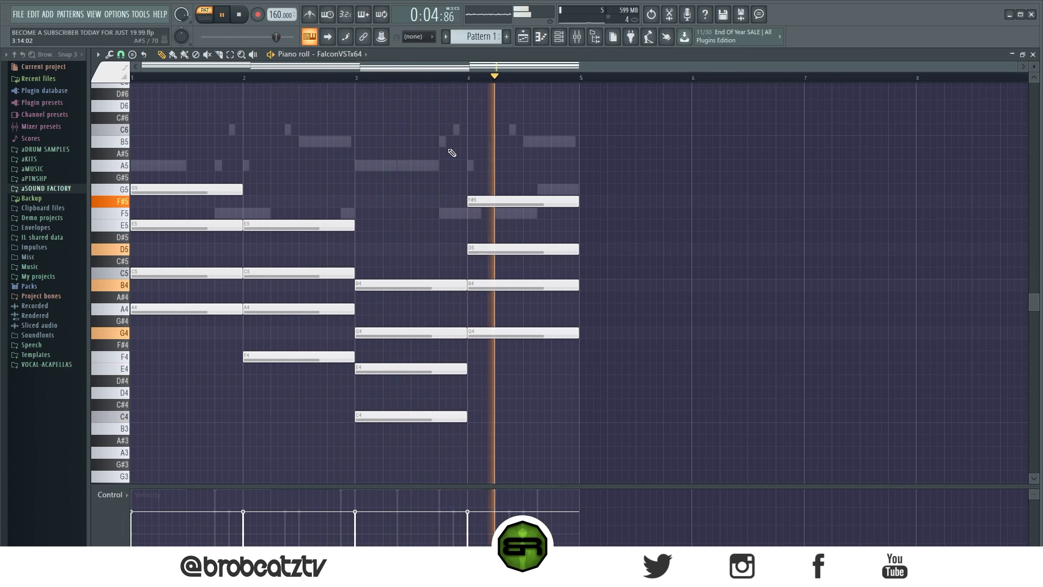
pyautogui.press('space')
pyautogui.keyDown('ctrl'); pyautogui.moveTo(622, 128); pyautogui.dragTo(123, 416); pyautogui.keyUp('ctrl')
pyautogui.keyDown('ctrl'); pyautogui.click(348, 119); pyautogui.keyUp('ctrl')
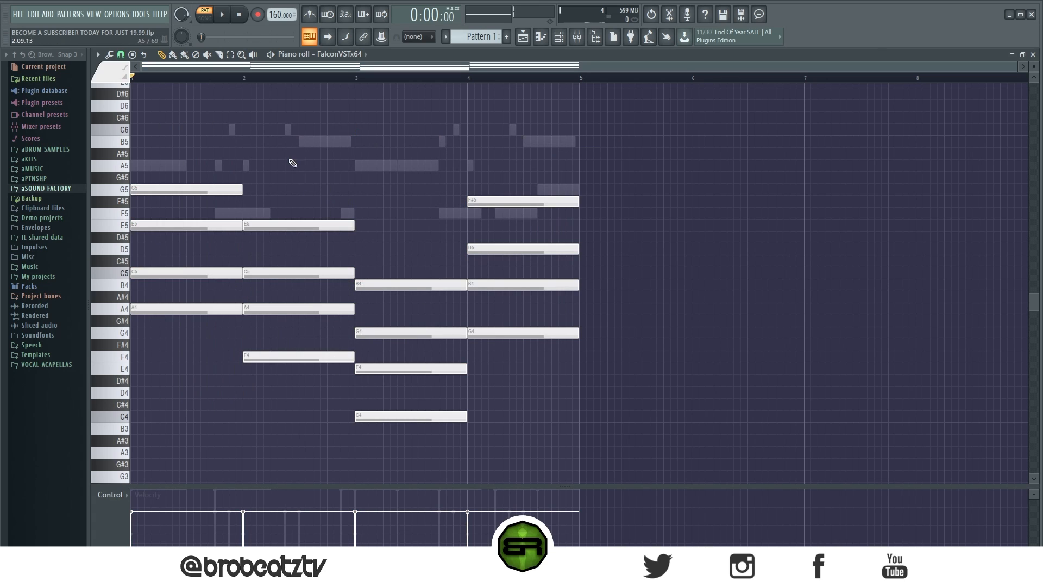
pyautogui.scroll(-1, 299, 152)
pyautogui.scroll(2, 371, 78)
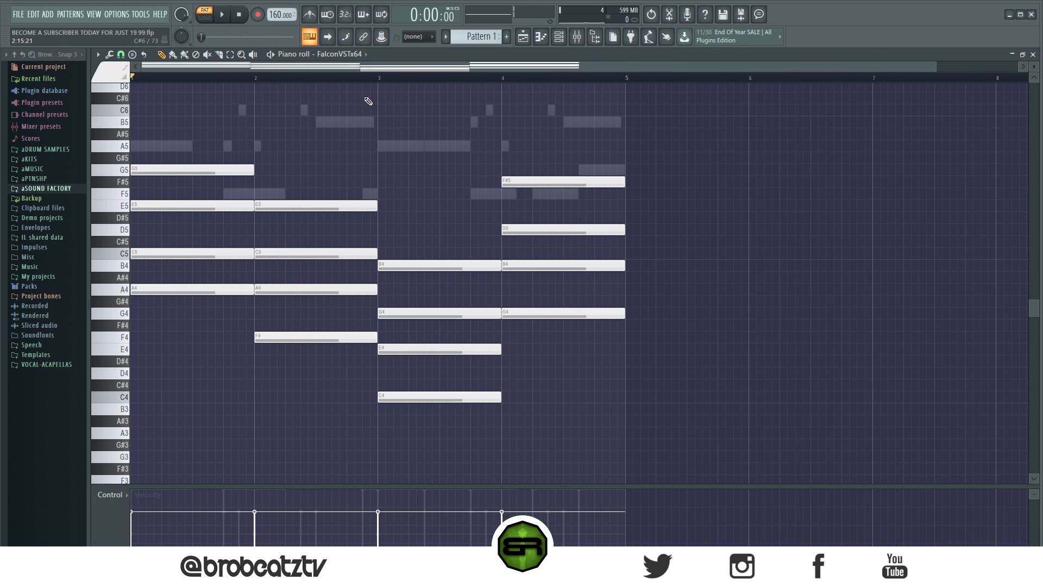
pyautogui.scroll(2, 337, 81)
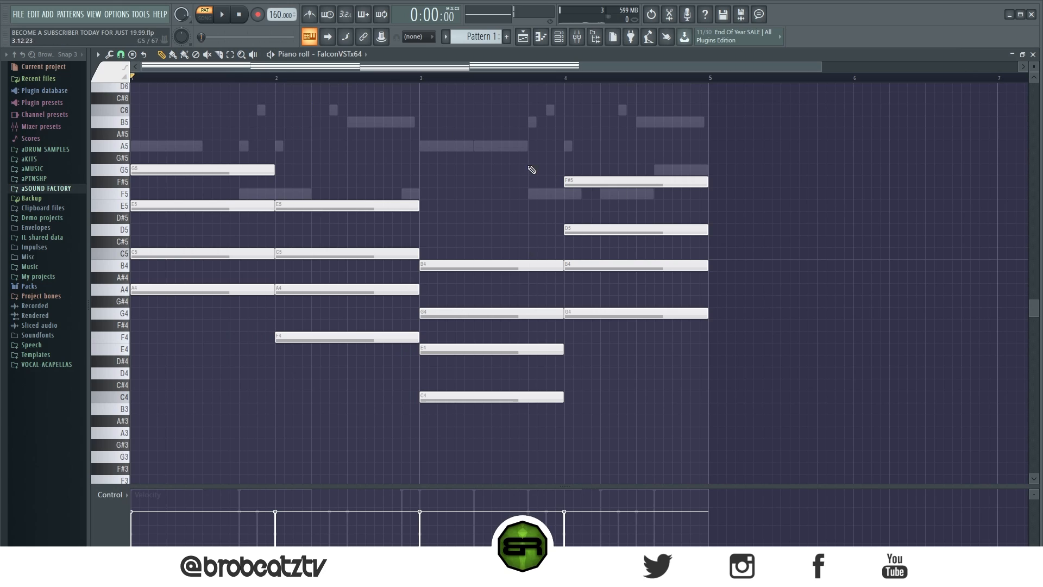
# - Stretch all FalconVSTx64 chord notes to double length so the progression spans eight bars
pyautogui.hotkey('ctrl', 'a')
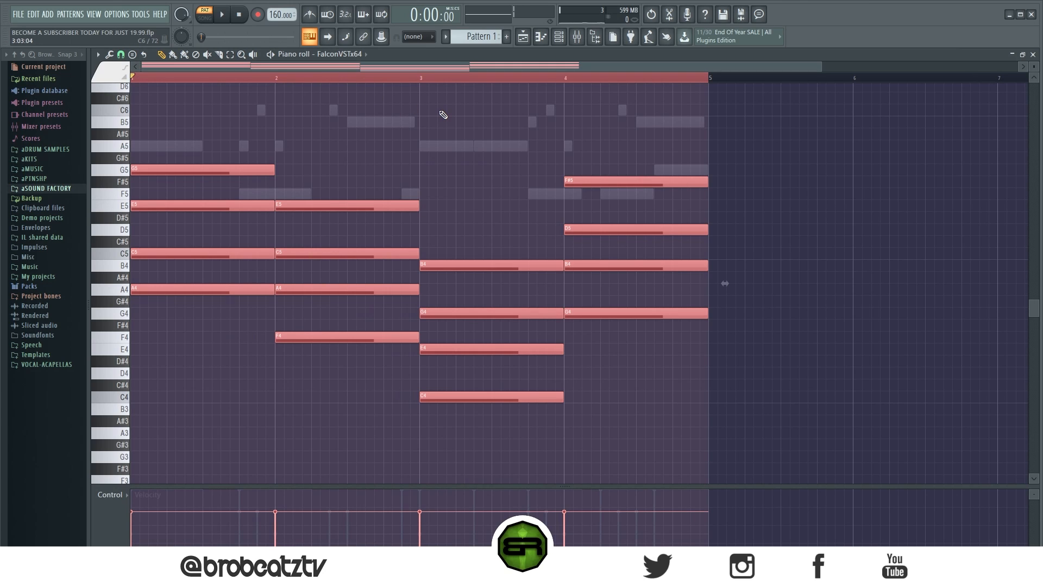
pyautogui.scroll(-3, 434, 82)
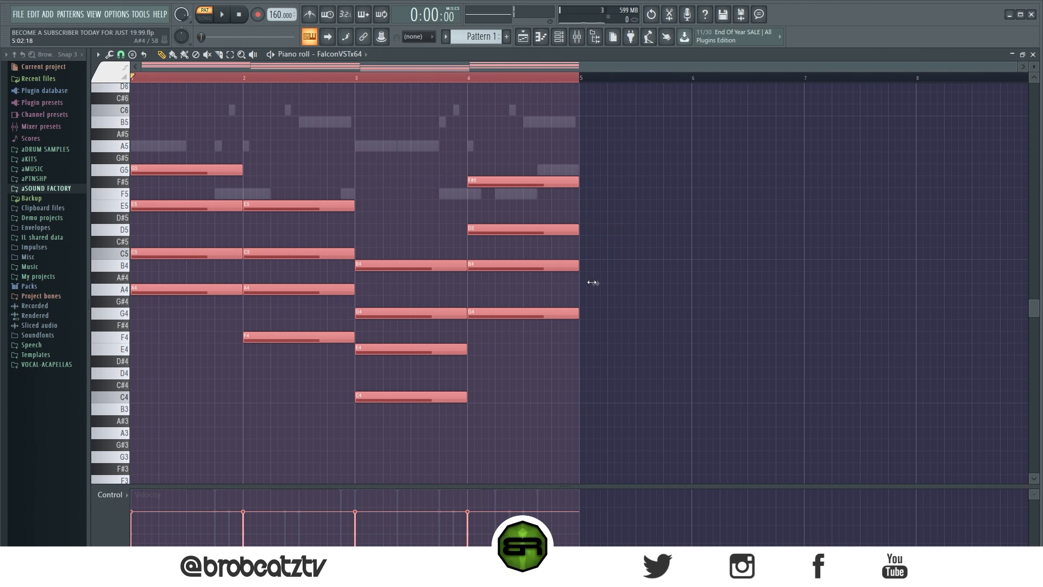
pyautogui.moveTo(606, 280); pyautogui.dragTo(602, 282)
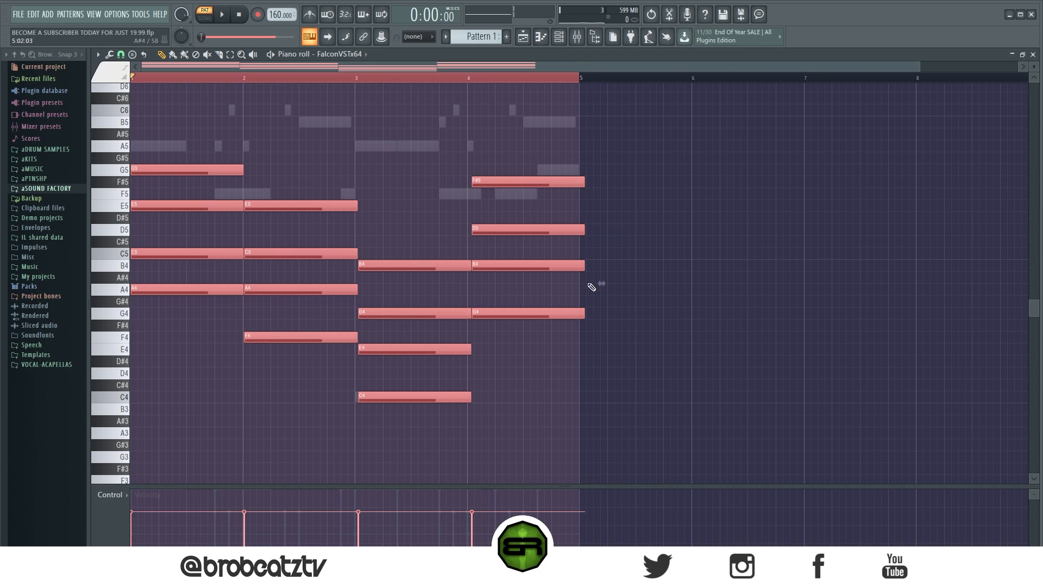
pyautogui.moveTo(595, 284); pyautogui.dragTo(594, 283)
pyautogui.rightClick(363, 80)
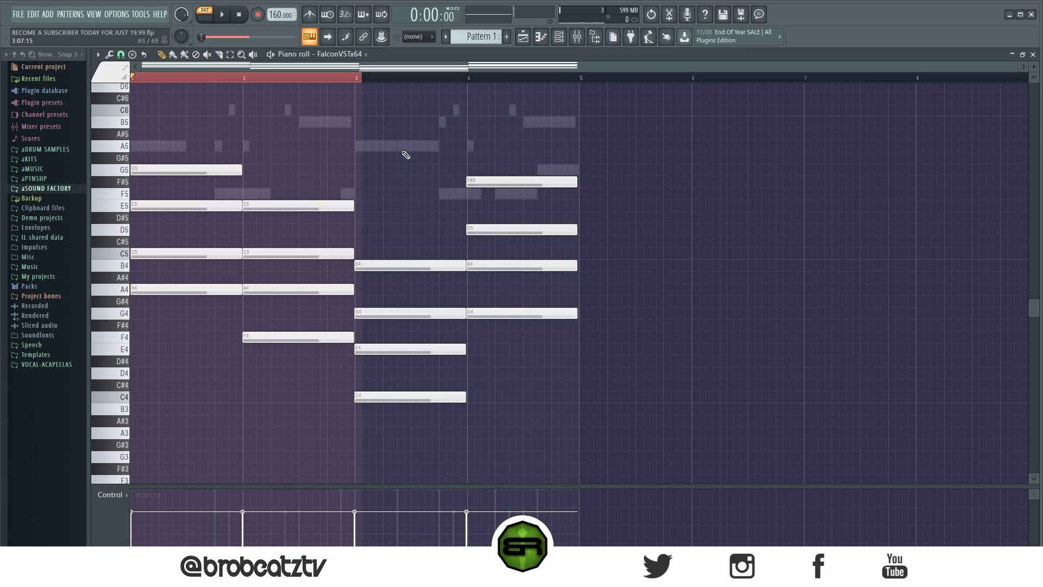
pyautogui.hotkey('ctrl', 'a')
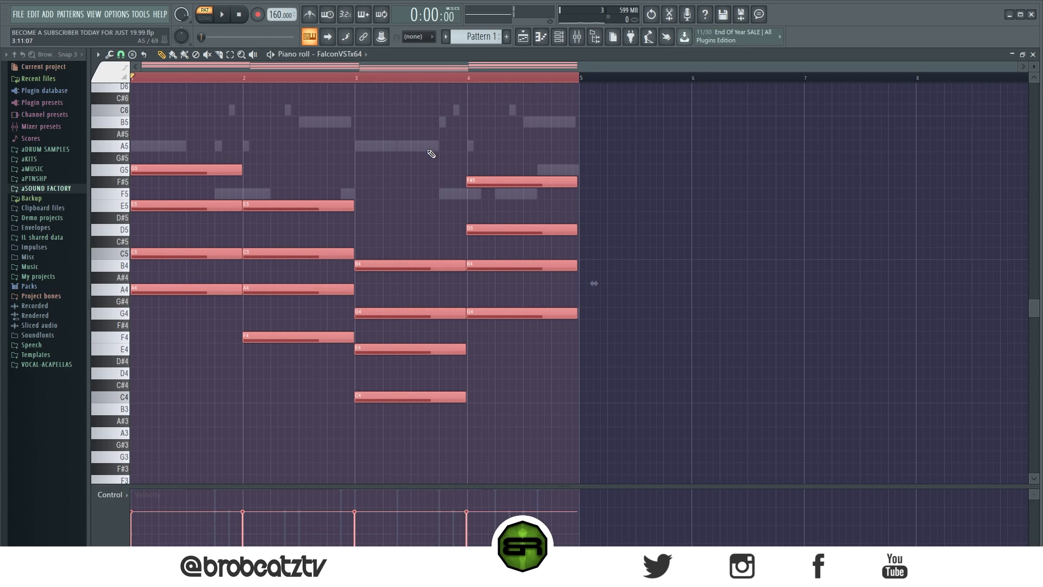
pyautogui.moveTo(594, 283); pyautogui.dragTo(596, 283)
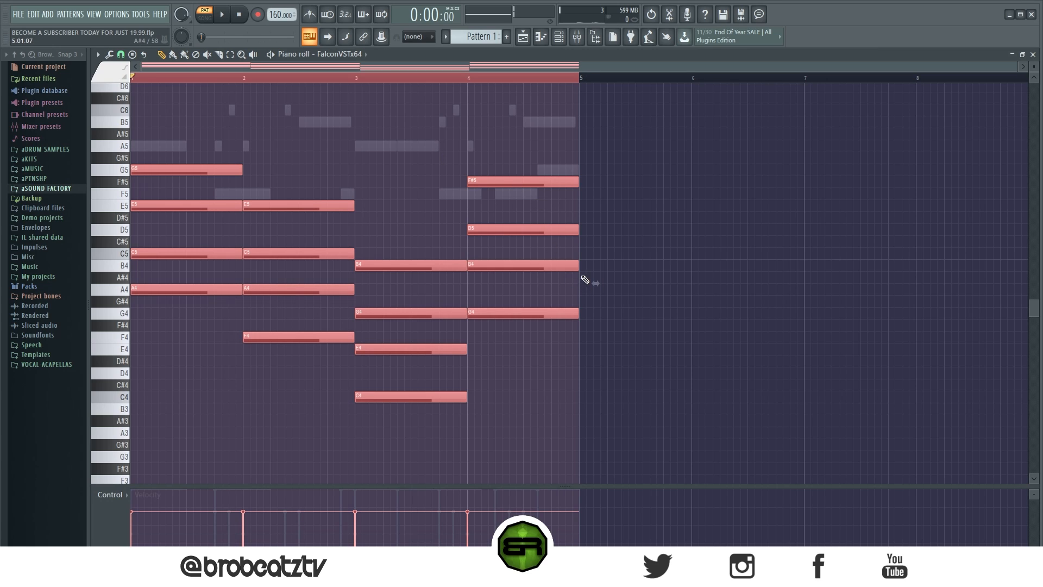
pyautogui.moveTo(592, 283); pyautogui.dragTo(1004, 253)
pyautogui.moveTo(1013, 80); pyautogui.dragTo(92, 105)
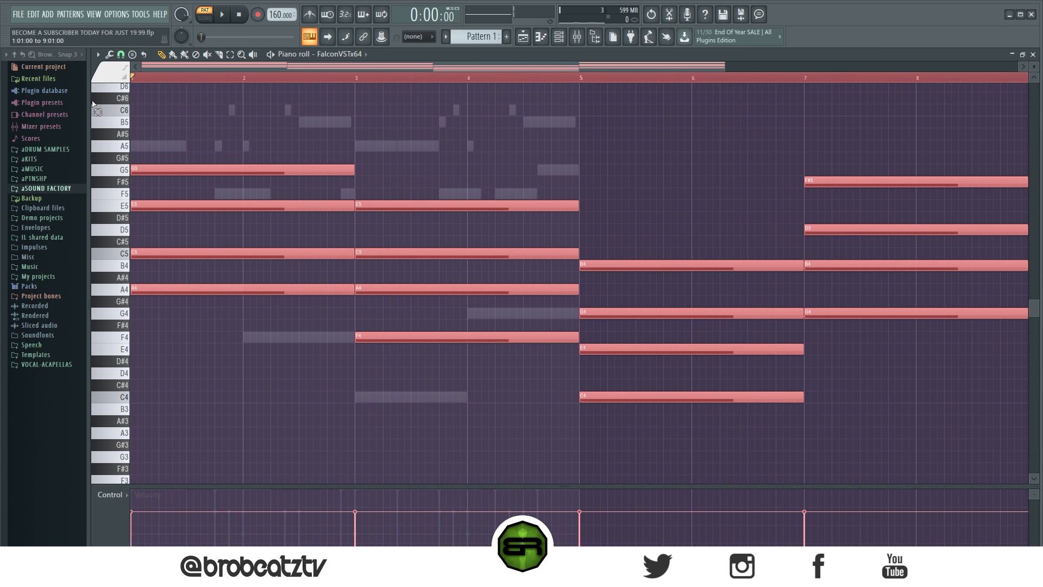
pyautogui.keyDown('ctrl'); pyautogui.click(447, 99); pyautogui.keyUp('ctrl')
# - Open the Serum bass notes and stretch them all to double length across eight bars
pyautogui.click(560, 37)
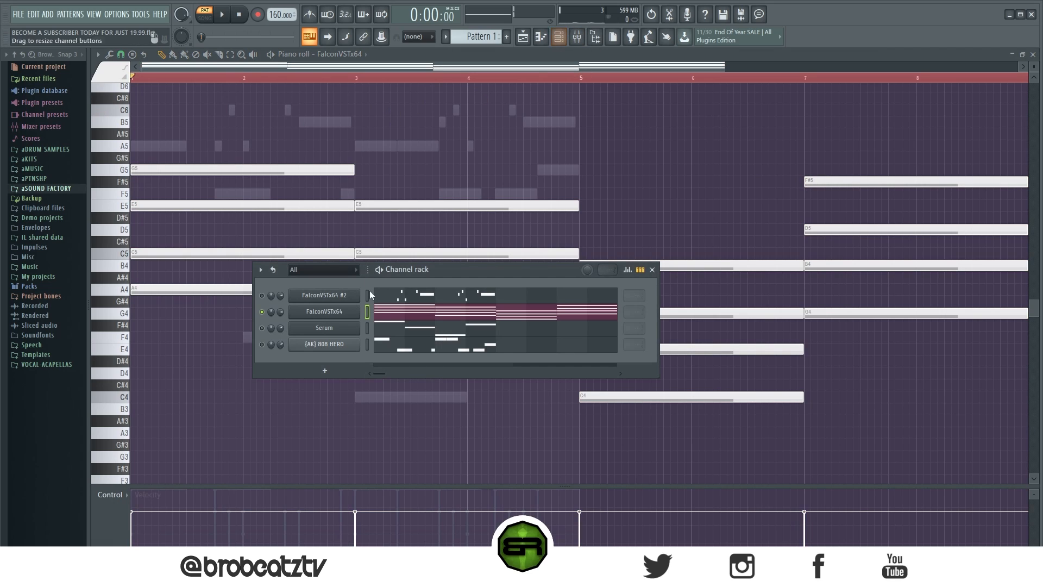
pyautogui.click(386, 327)
pyautogui.hotkey('ctrl', 'a')
pyautogui.moveTo(588, 347); pyautogui.dragTo(996, 333)
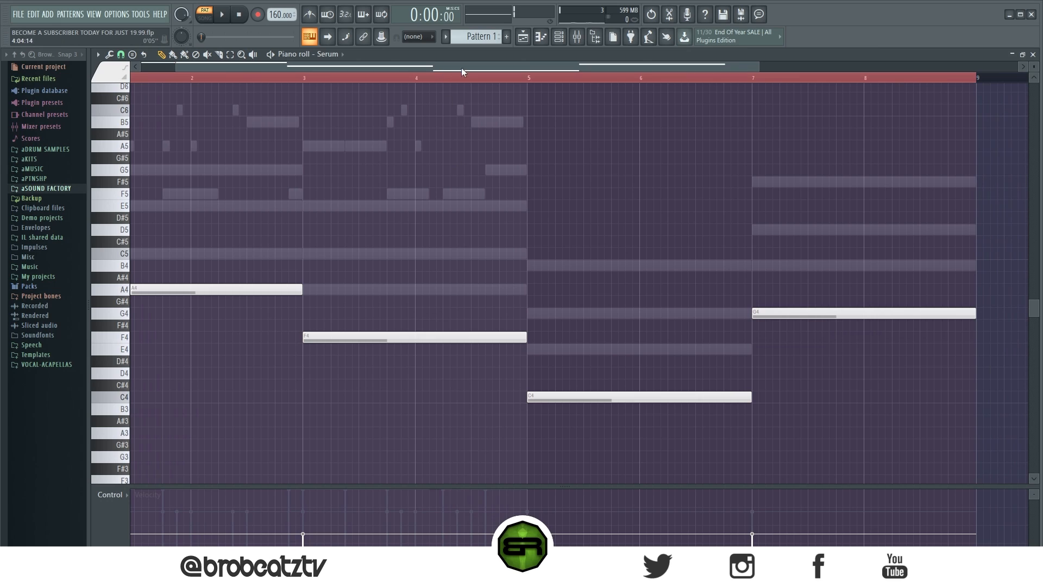
pyautogui.moveTo(480, 66); pyautogui.dragTo(179, 95)
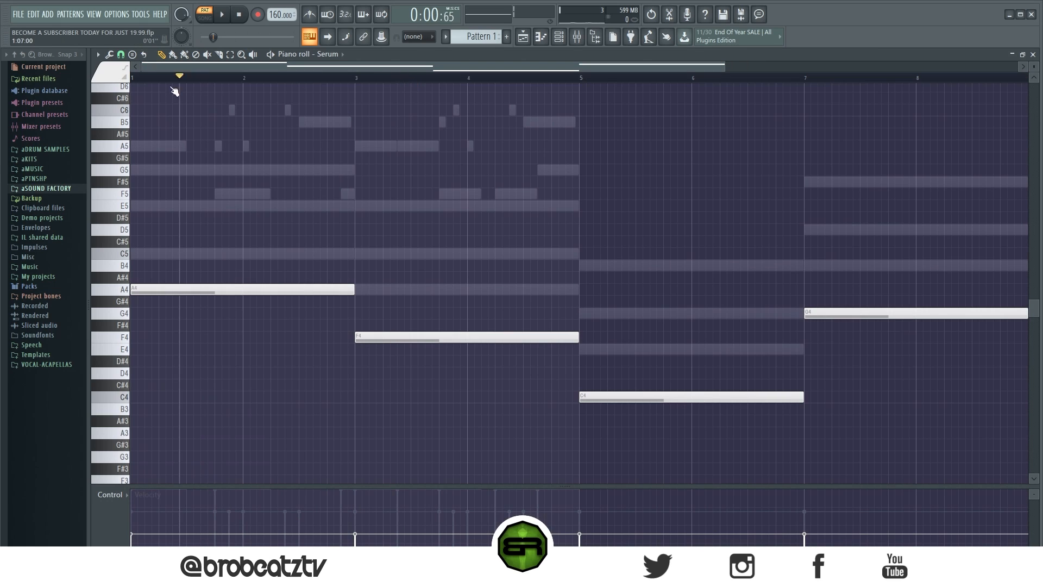
# - Reopen the FalconVSTx64 chords and play back the eight-bar progression with Serum enabled
pyautogui.click(559, 36)
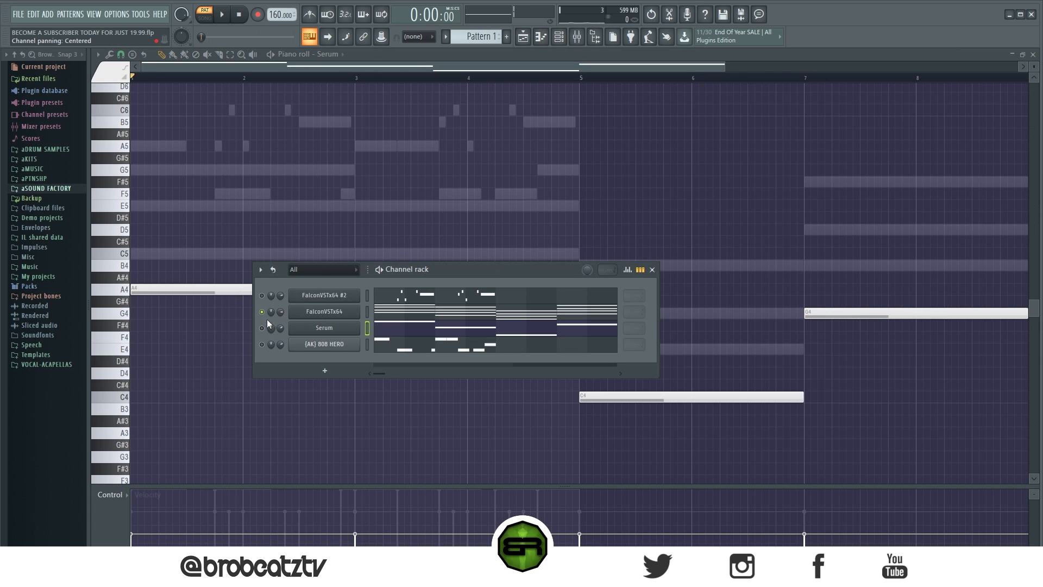
pyautogui.click(394, 317)
pyautogui.press('space')
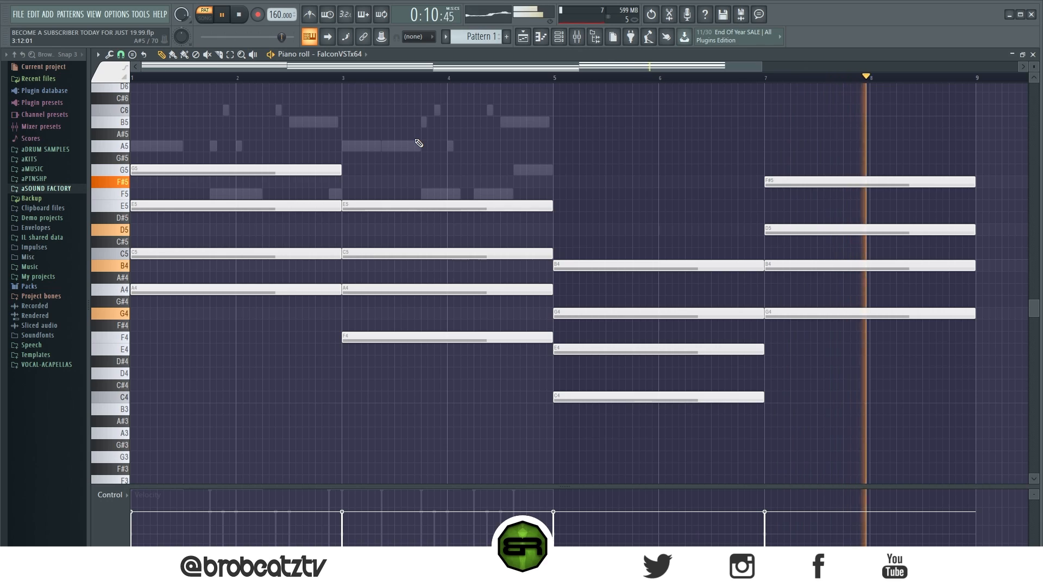
pyautogui.press('space')
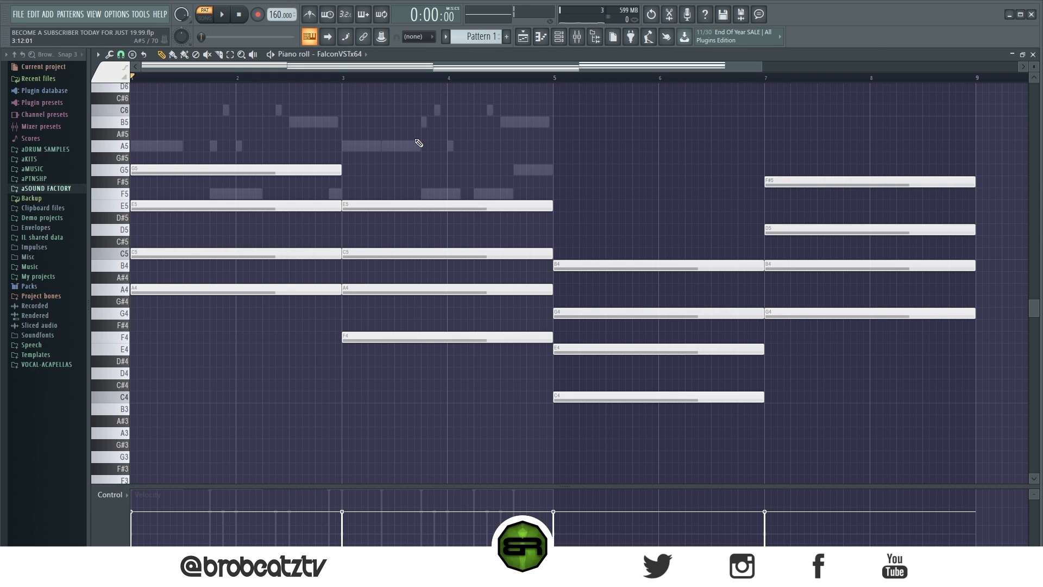
# - Examine the stretched chords across the eight bars, including the third chord in bars 5 and 6
pyautogui.moveTo(387, 146); pyautogui.dragTo(531, 353)
pyautogui.moveTo(659, 201); pyautogui.dragTo(707, 458)
pyautogui.click(878, 77)
pyautogui.moveTo(778, 76); pyautogui.dragTo(144, 77)
pyautogui.moveTo(346, 130); pyautogui.dragTo(534, 373)
pyautogui.keyDown('ctrl'); pyautogui.click(561, 195); pyautogui.keyUp('ctrl')
pyautogui.moveTo(275, 128); pyautogui.dragTo(691, 380)
pyautogui.keyDown('ctrl'); pyautogui.click(606, 100); pyautogui.keyUp('ctrl')
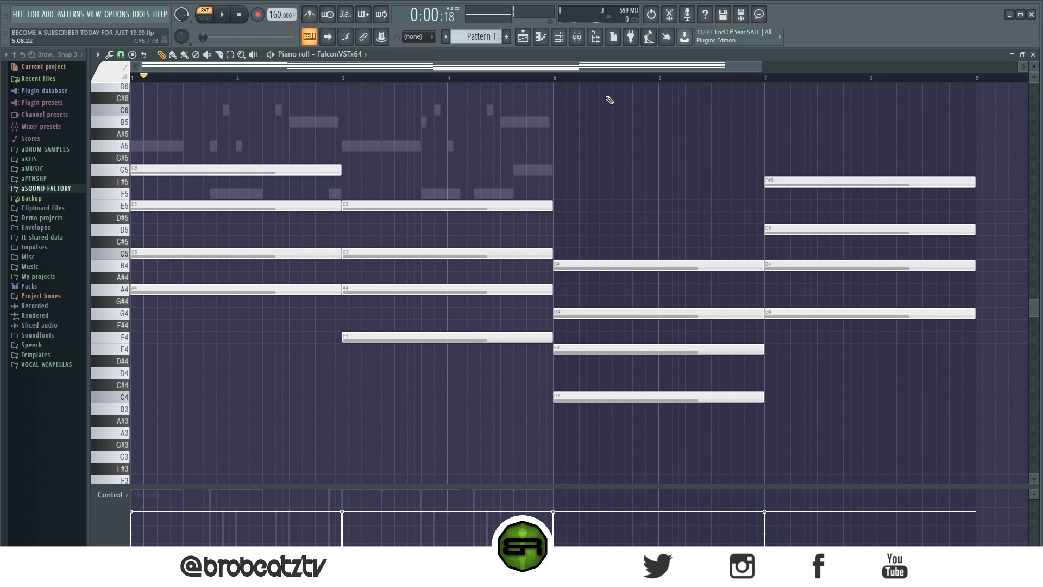
pyautogui.moveTo(810, 125); pyautogui.dragTo(842, 398)
pyautogui.keyDown('ctrl'); pyautogui.click(842, 374); pyautogui.keyUp('ctrl')
pyautogui.moveTo(684, 219); pyautogui.dragTo(603, 392)
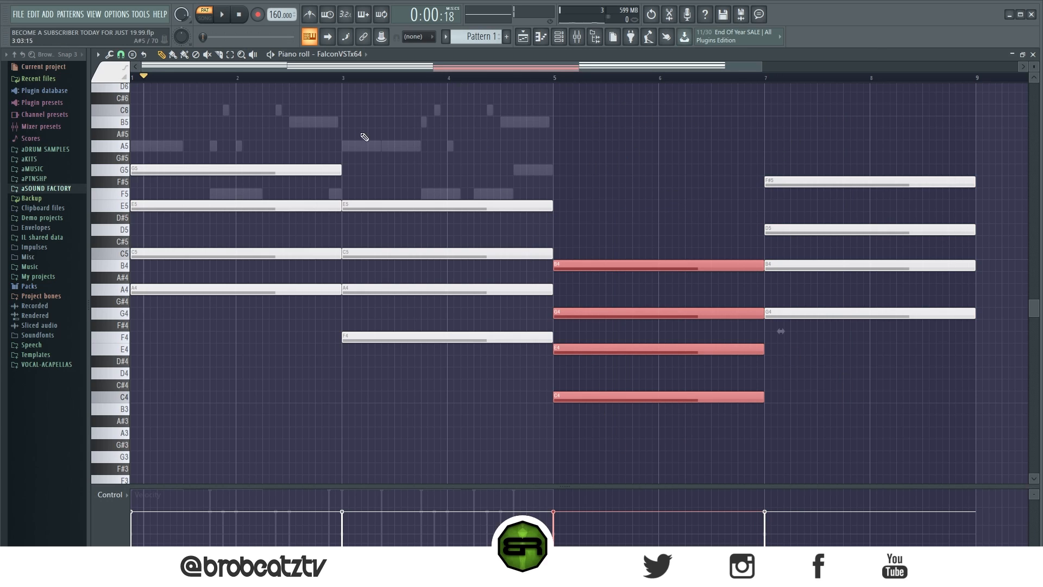
pyautogui.moveTo(383, 128); pyautogui.dragTo(832, 442)
pyautogui.keyDown('ctrl'); pyautogui.click(687, 325); pyautogui.keyUp('ctrl')
# - Scale all FalconVSTx64 chord notes to half length so the progression spans four bars
pyautogui.hotkey('ctrl', 'a')
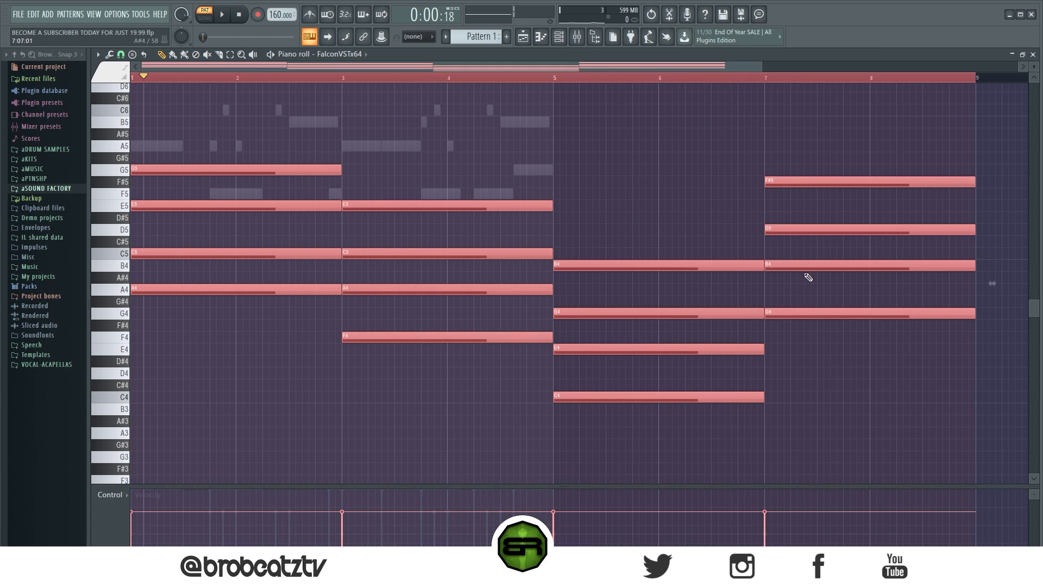
pyautogui.moveTo(994, 285); pyautogui.dragTo(597, 297)
pyautogui.click(545, 296)
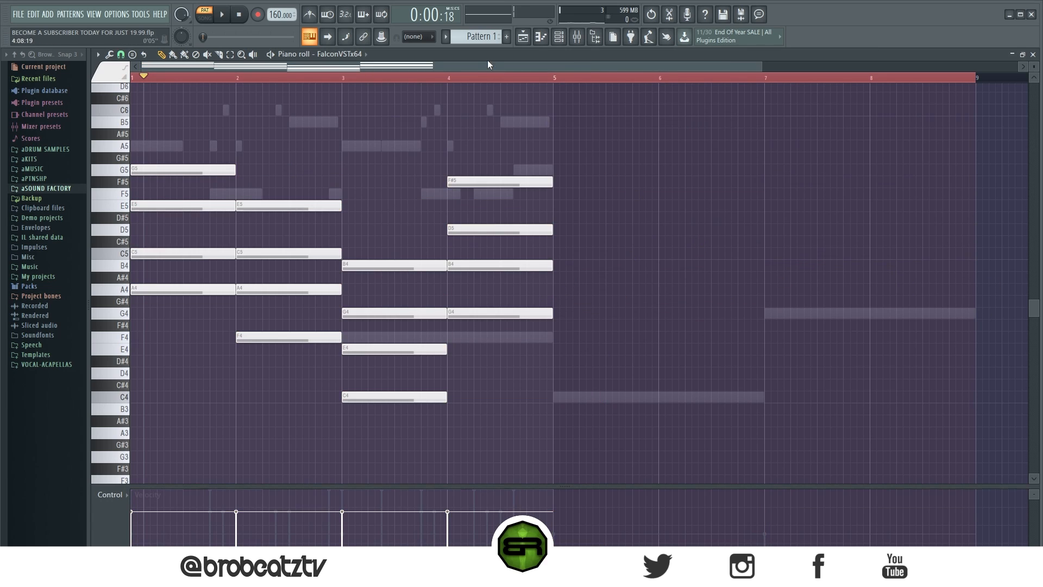
# - Play back the pattern with the FalconVSTx64 #2 melody channel enabled and Serum muted
pyautogui.click(559, 36)
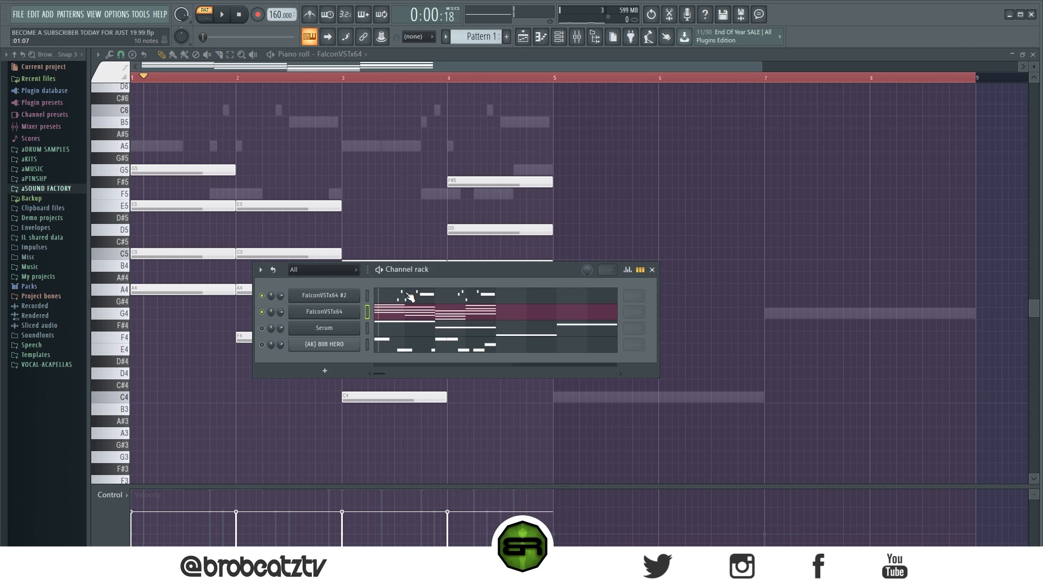
pyautogui.click(370, 144)
pyautogui.press('space')
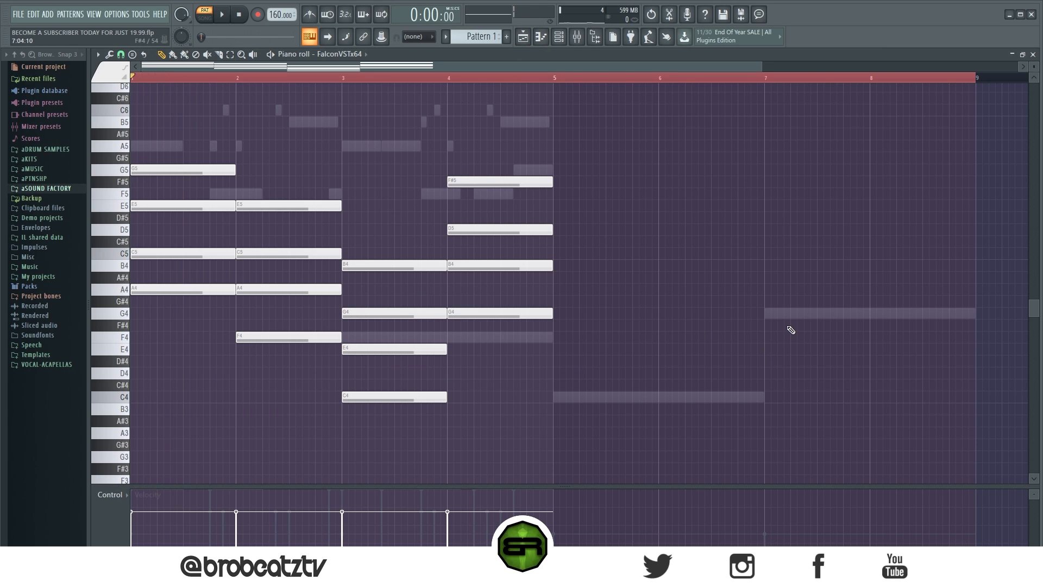
pyautogui.press('space')
# - Scale all Serum bass notes by 50% to fit four bars and return to the FalconVSTx64 chords
pyautogui.rightClick(794, 317)
pyautogui.rightClick(793, 317)
pyautogui.hotkey('ctrl', 'a')
pyautogui.moveTo(994, 343); pyautogui.dragTo(606, 343)
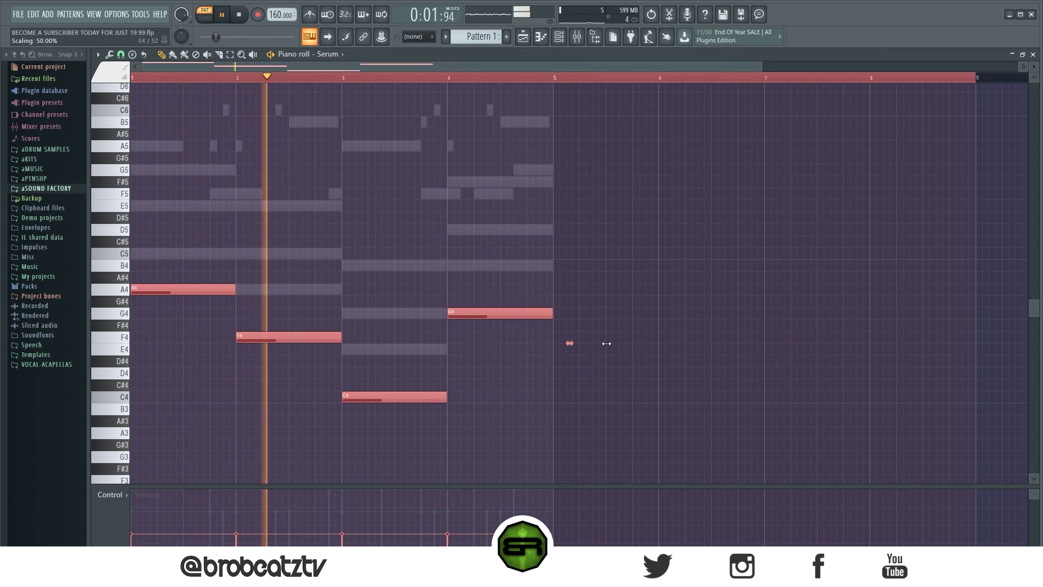
pyautogui.hotkey('ctrl', 'd')
pyautogui.click(560, 38)
pyautogui.click(408, 309)
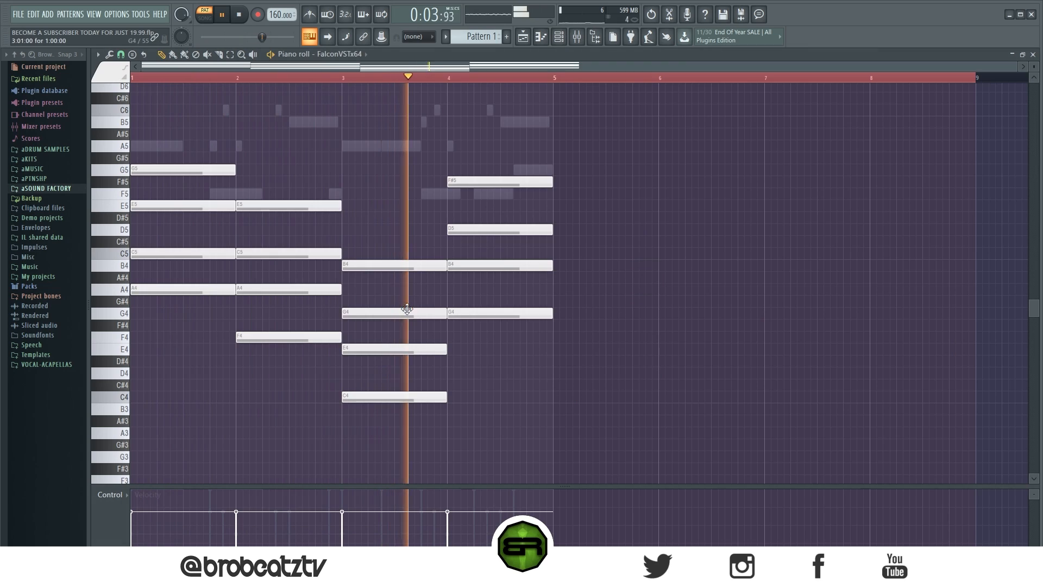
# - Stop playback and scale all FalconVSTx64 chord notes to 50% so the progression spans two bars
pyautogui.scroll(3, 384, 256)
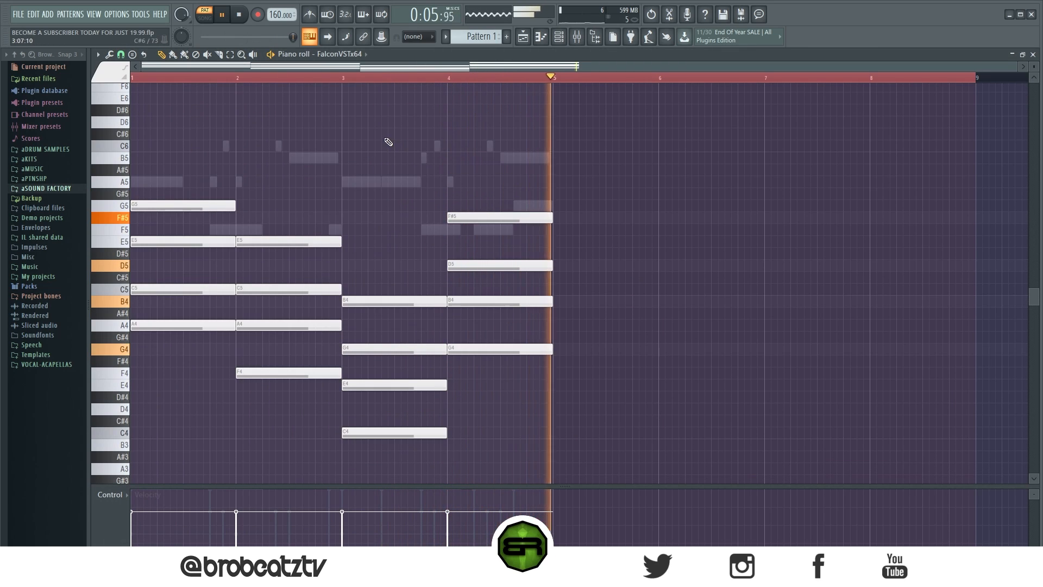
pyautogui.press('space')
pyautogui.hotkey('ctrl', 'a')
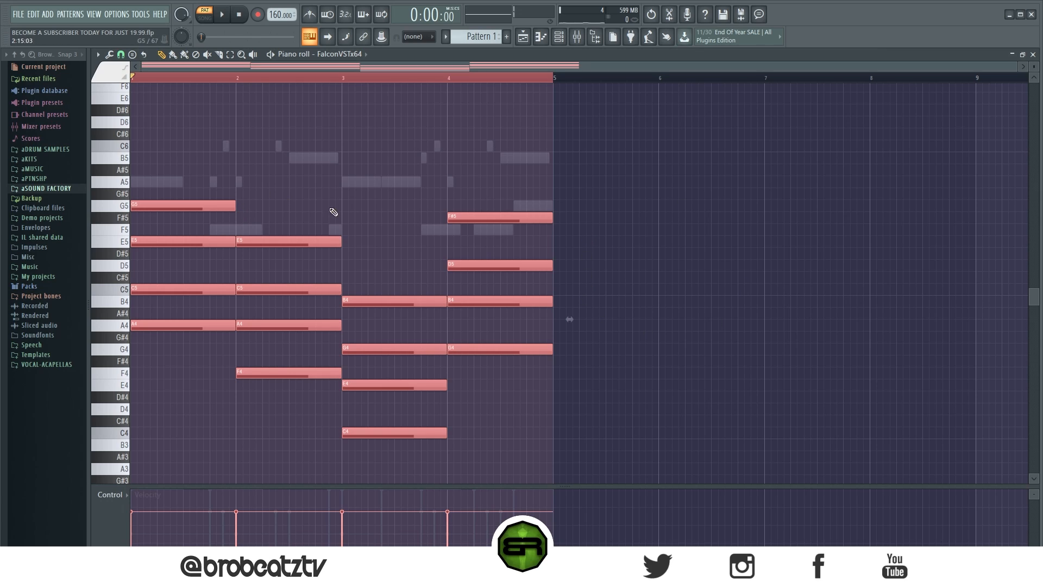
pyautogui.click(577, 316)
pyautogui.rightClick(583, 316)
pyautogui.hotkey('ctrl', 'a')
pyautogui.moveTo(542, 320); pyautogui.dragTo(383, 334)
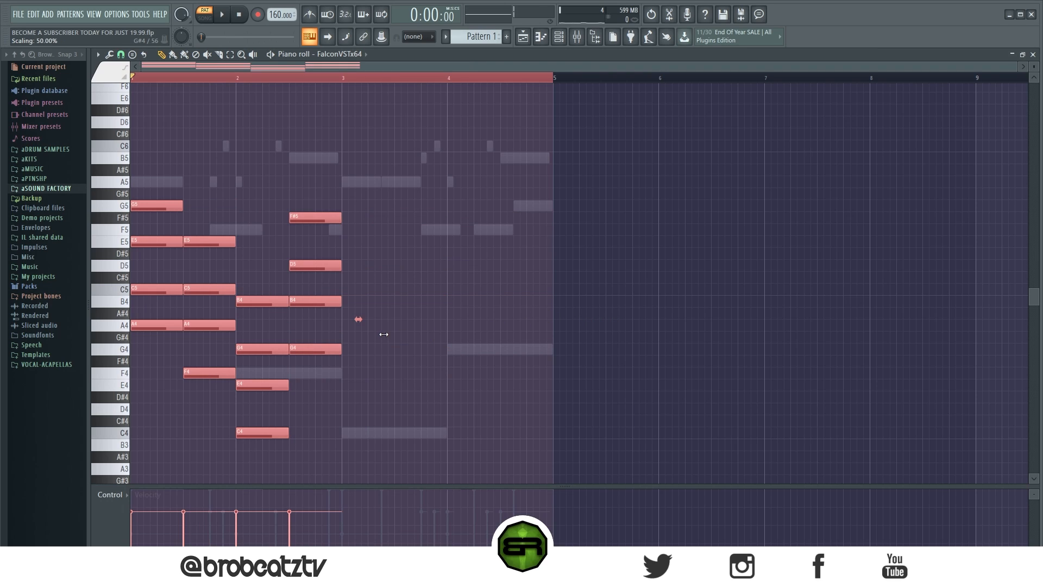
# - Duplicate the two-bar FalconVSTx64 chord progression into bars 3 and 4
pyautogui.moveTo(151, 203); pyautogui.dragTo(363, 204)
pyautogui.hotkey('ctrl', 'd')
pyautogui.keyDown('ctrl'); pyautogui.rightClick(343, 114); pyautogui.keyUp('ctrl')
pyautogui.scroll(1, 396, 119)
pyautogui.moveTo(252, 116); pyautogui.dragTo(517, 198)
pyautogui.moveTo(578, 105); pyautogui.dragTo(907, 193)
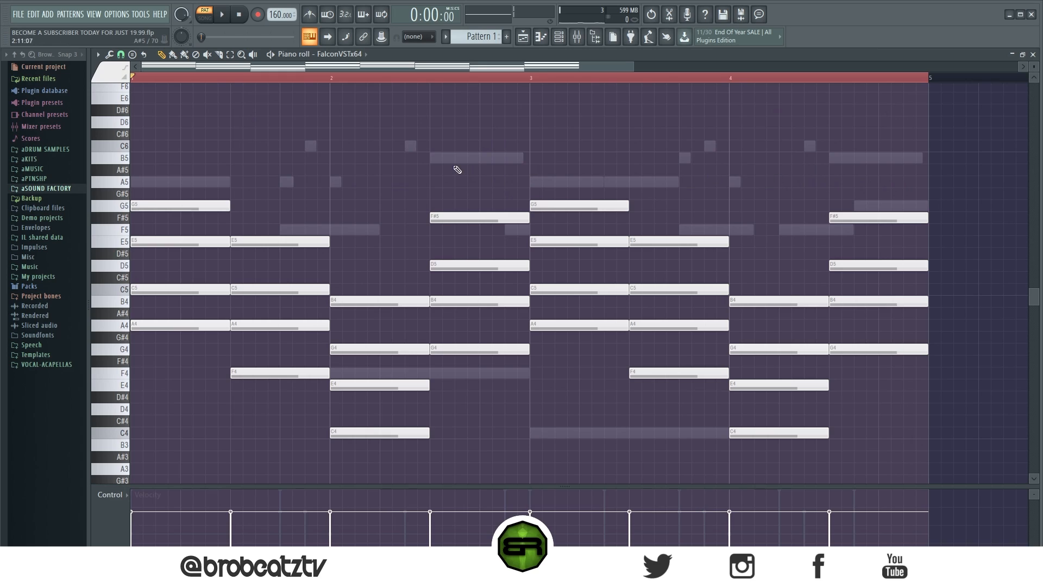
# - Enable the [AK] 808 HERO channel and play back the pattern with the repeated two-bar chords
pyautogui.press('F6')
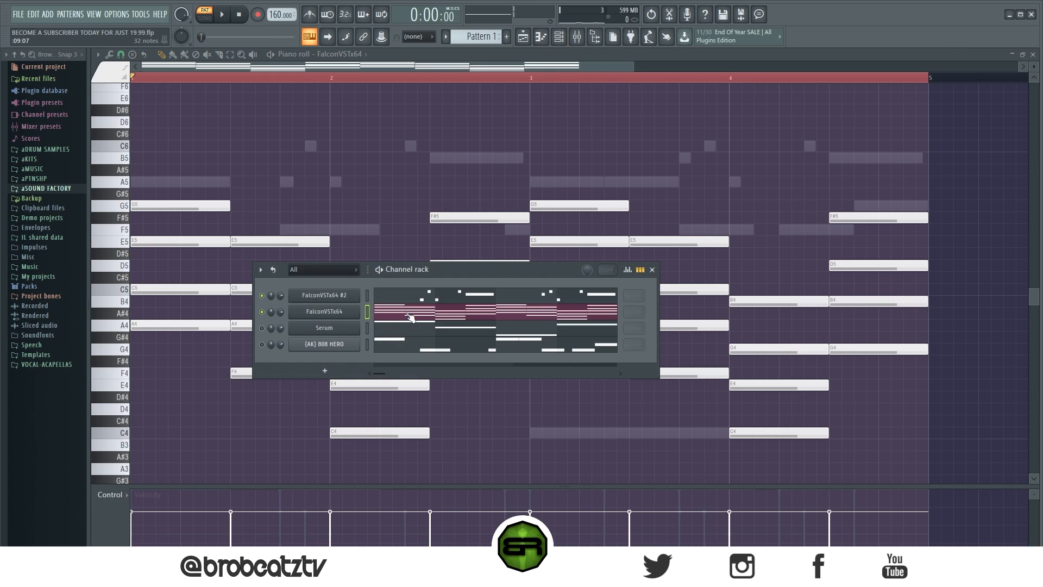
pyautogui.press('F6')
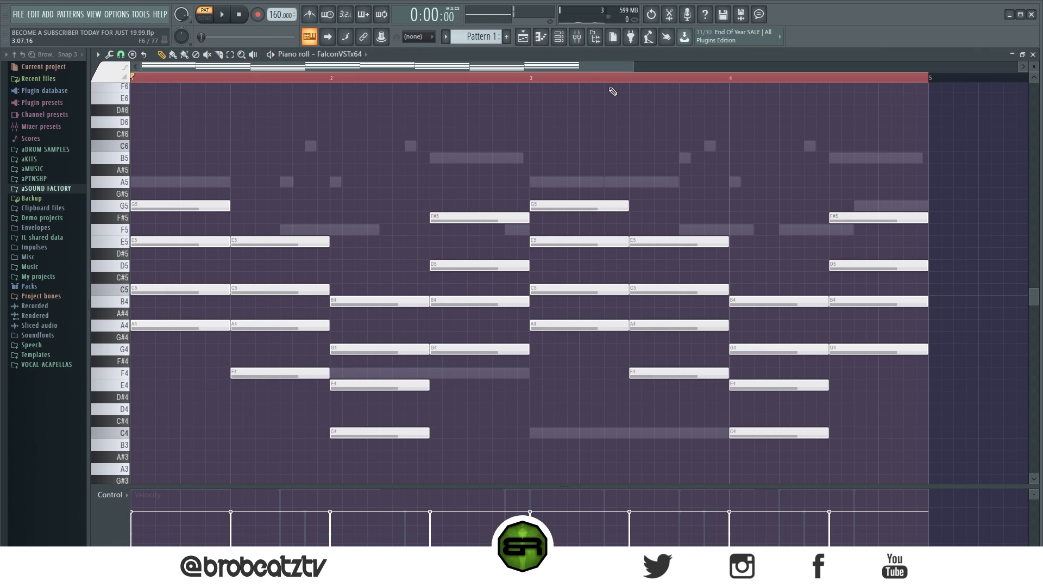
pyautogui.click(561, 44)
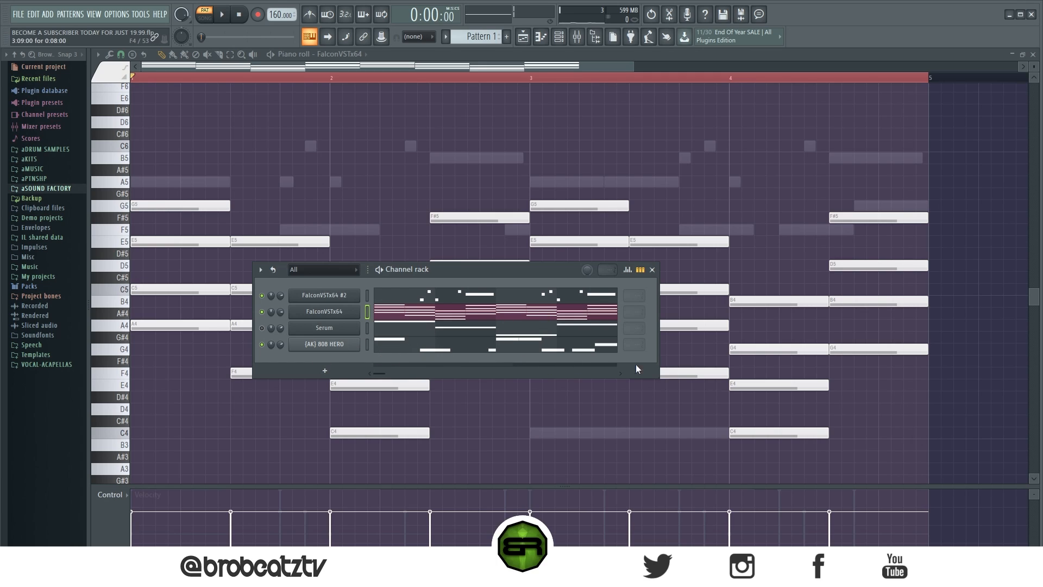
pyautogui.press('F6')
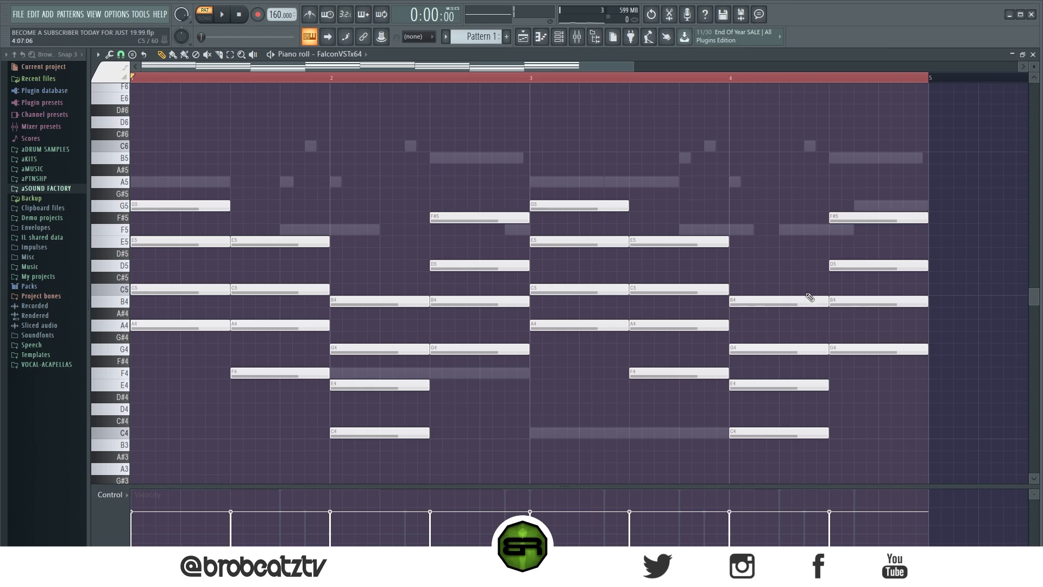
pyautogui.click(560, 37)
pyautogui.press('space')
pyautogui.press('F6')
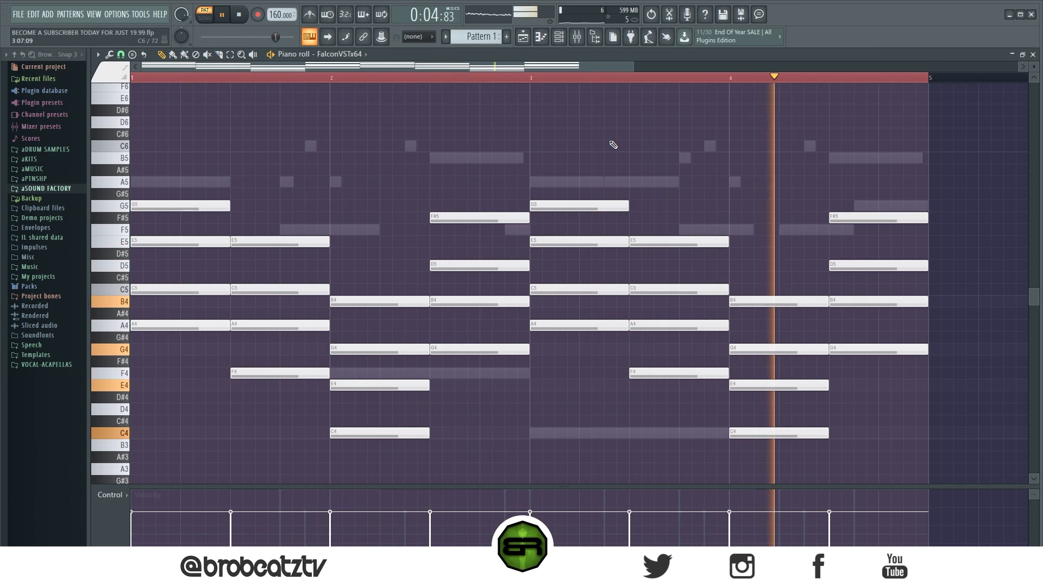
pyautogui.press('space')
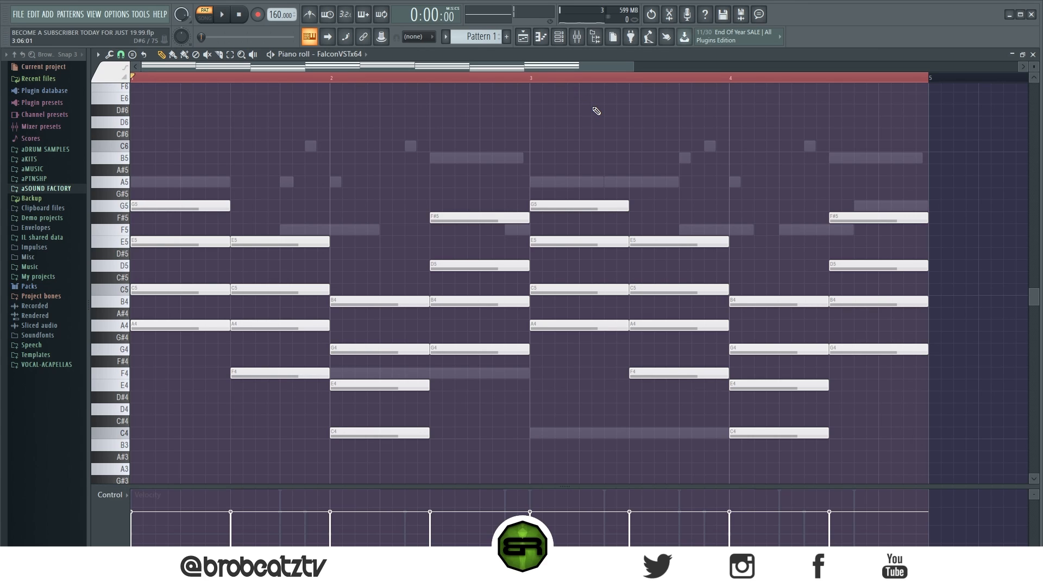
# - Open the FalconVSTx64 #2 melody notes in the piano roll and view all four bars
pyautogui.moveTo(902, 157); pyautogui.dragTo(383, 82)
pyautogui.scroll(-2, 383, 82)
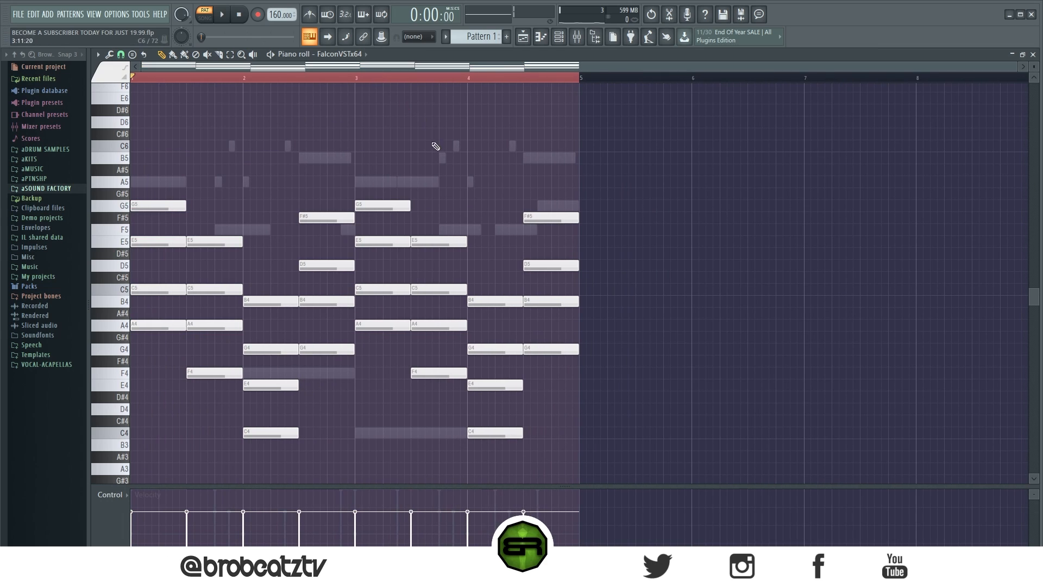
pyautogui.doubleClick(443, 158)
pyautogui.moveTo(556, 175); pyautogui.dragTo(568, 201)
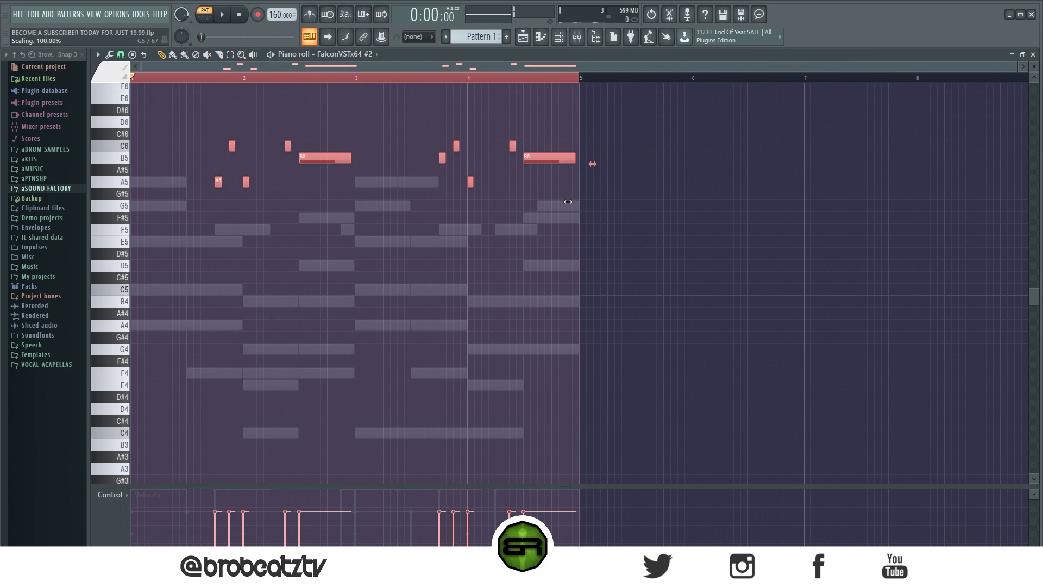
pyautogui.click(557, 217)
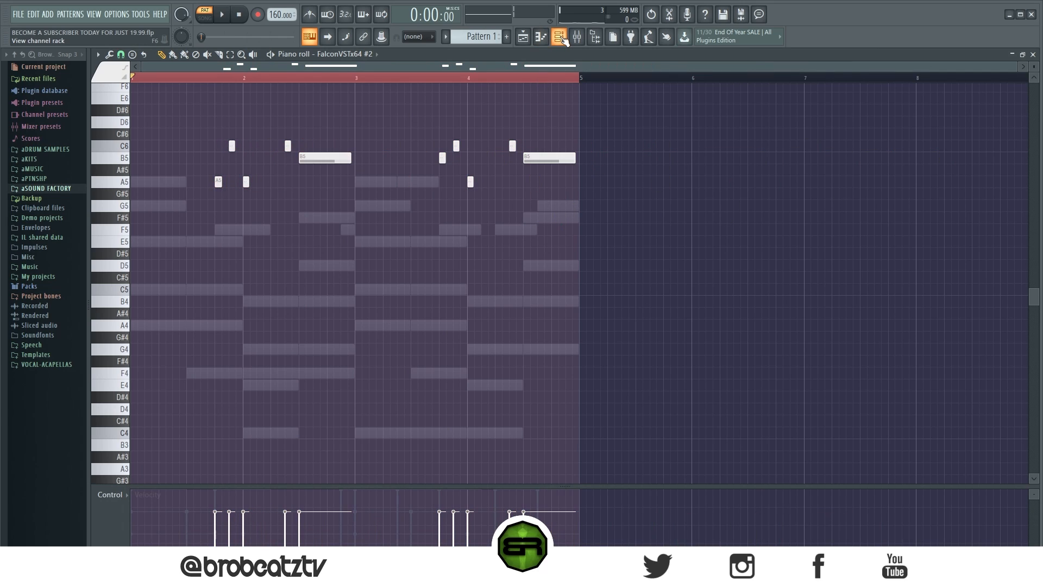
pyautogui.click(192, 230)
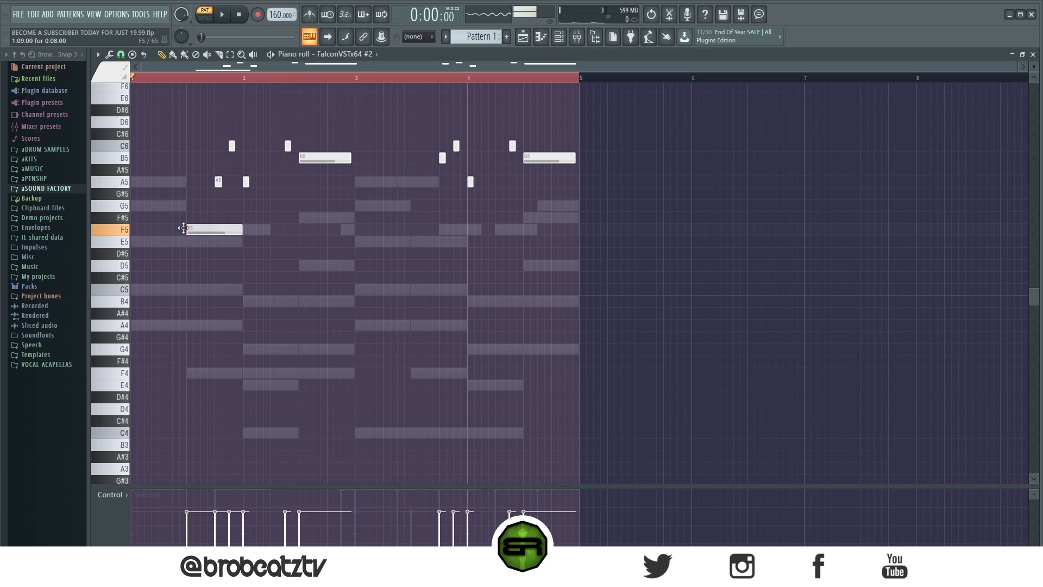
pyautogui.click(162, 253)
pyautogui.click(159, 277)
pyautogui.rightClick(192, 254)
pyautogui.moveTo(190, 278); pyautogui.dragTo(175, 279)
pyautogui.moveTo(170, 117); pyautogui.dragTo(232, 232)
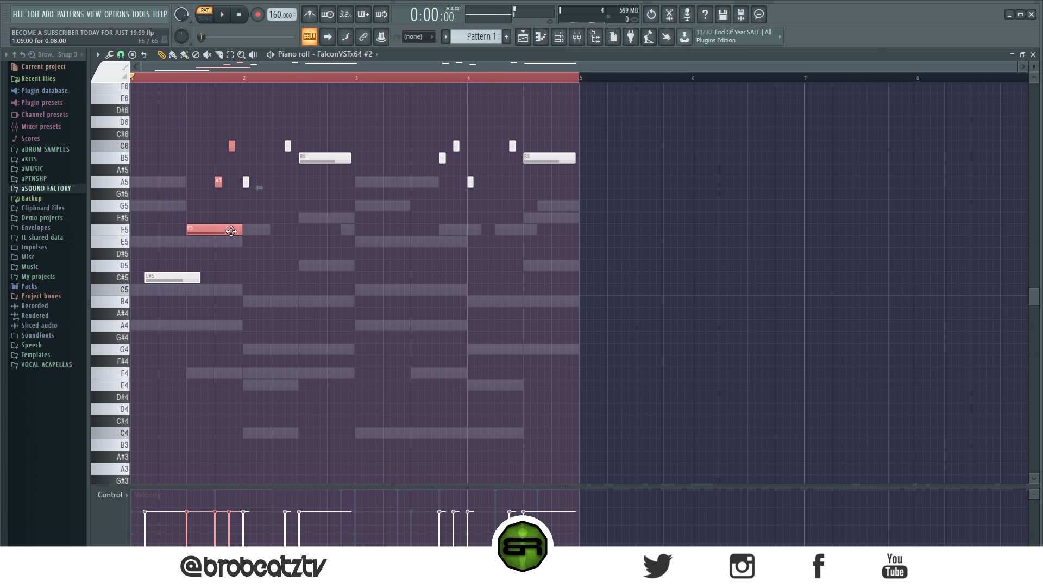
pyautogui.keyDown('ctrl'); pyautogui.click(252, 232); pyautogui.keyUp('ctrl')
pyautogui.rightClick(224, 229)
pyautogui.rightClick(192, 277)
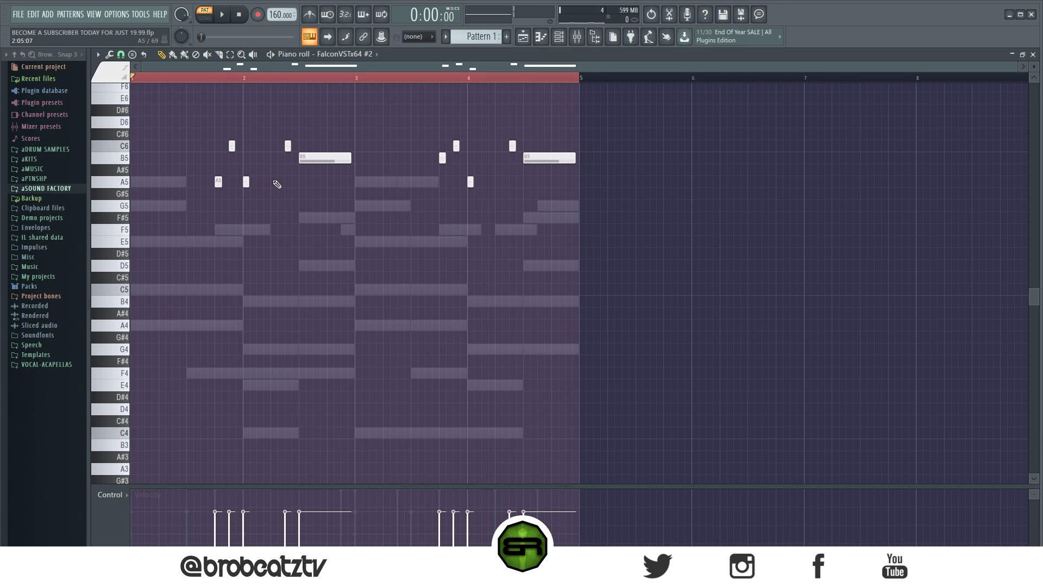
# - Return to the FalconVSTx64 chords and delete the repeated chord notes in bars 3 and 4
pyautogui.doubleClick(372, 289)
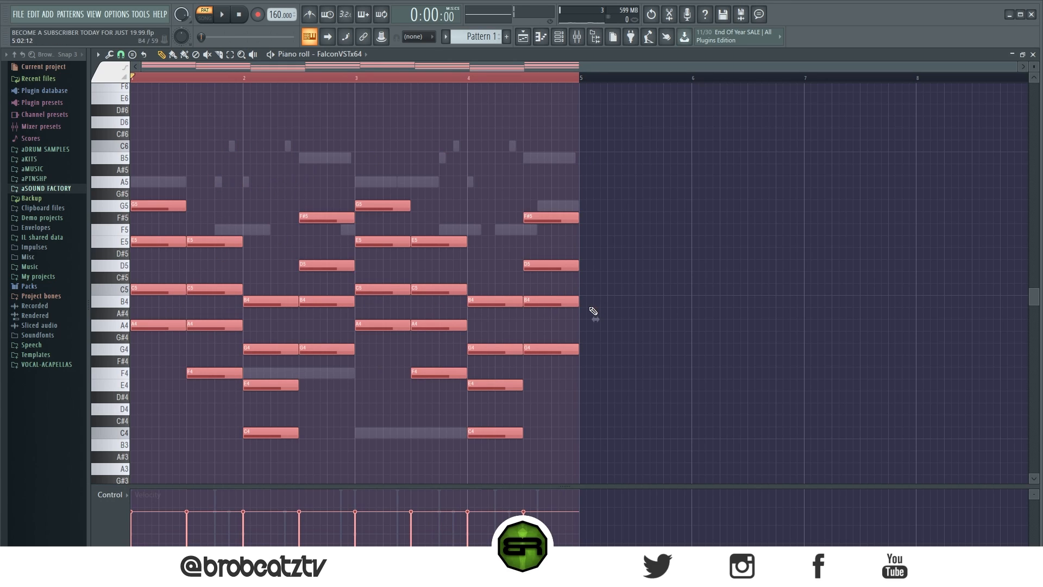
pyautogui.moveTo(662, 152); pyautogui.dragTo(385, 456)
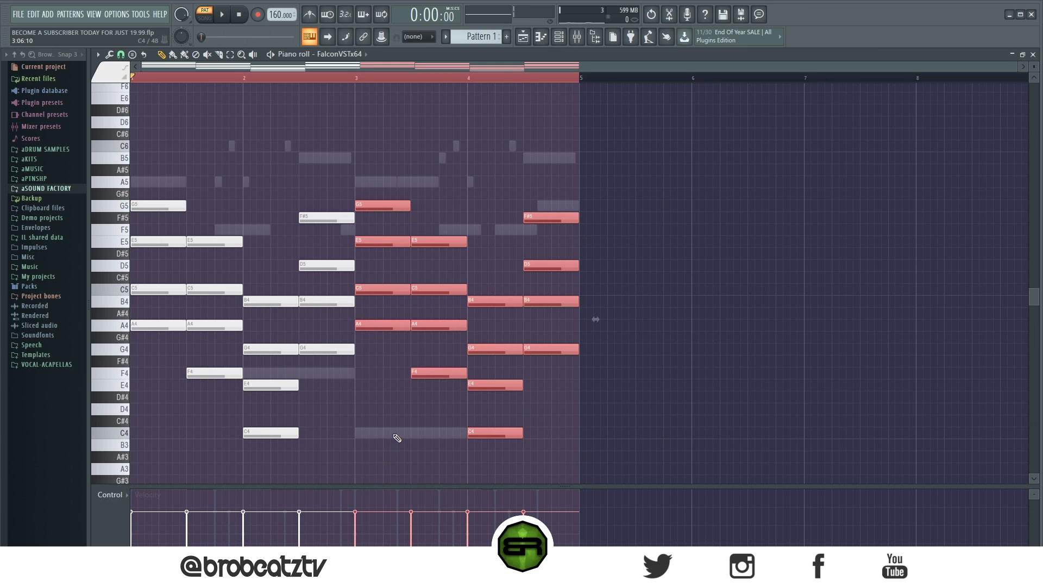
pyautogui.hotkey('ctrl', 'd')
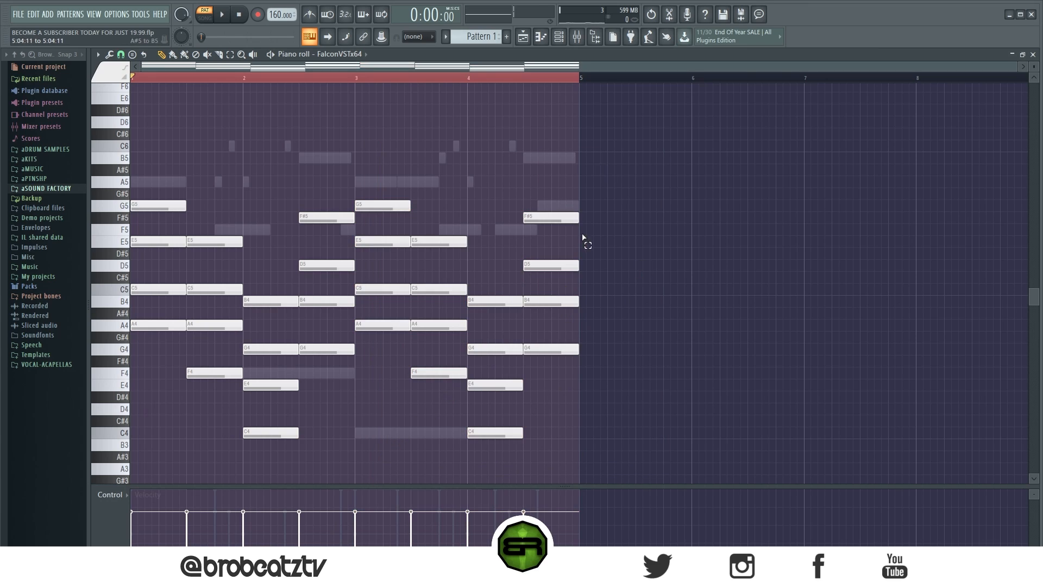
pyautogui.hotkey('ctrl', 'a')
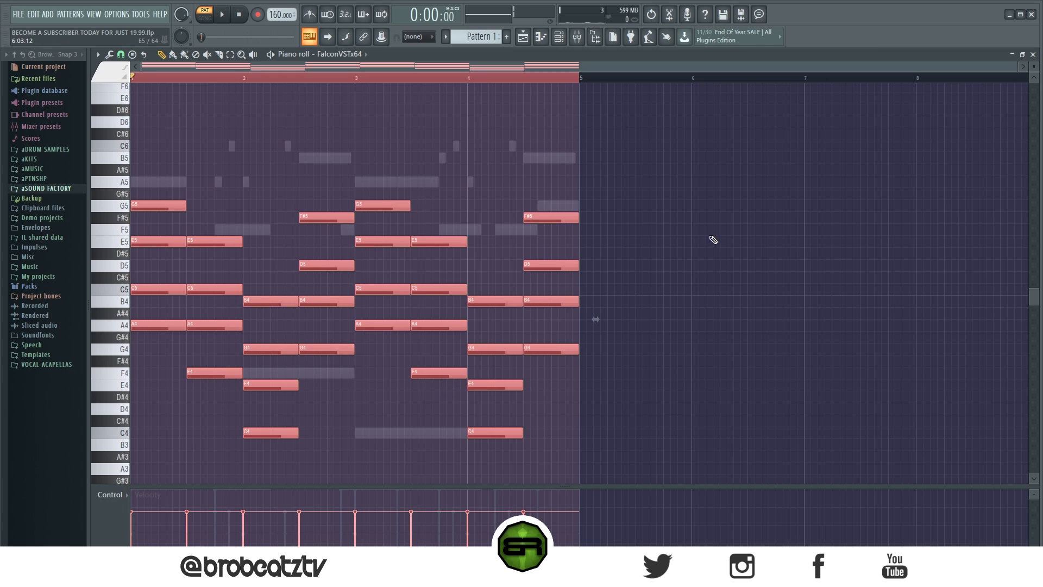
pyautogui.hotkey('ctrl', 'd')
pyautogui.moveTo(659, 131); pyautogui.dragTo(376, 436)
pyautogui.press('Delete')
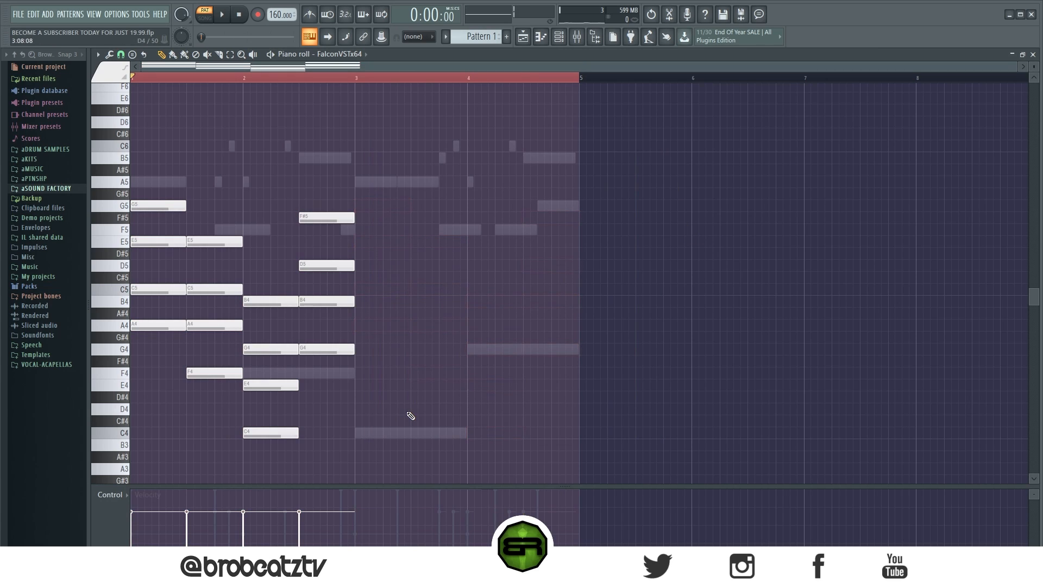
# - Stretch the remaining chords to double length so they span four bars and play back the pattern
pyautogui.hotkey('ctrl', 'a')
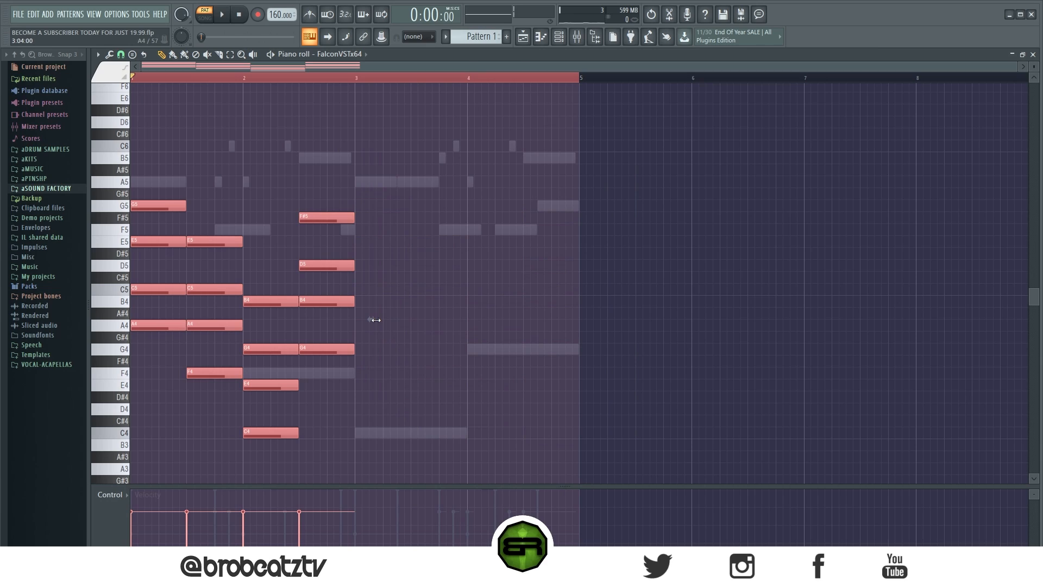
pyautogui.moveTo(377, 320); pyautogui.dragTo(595, 320)
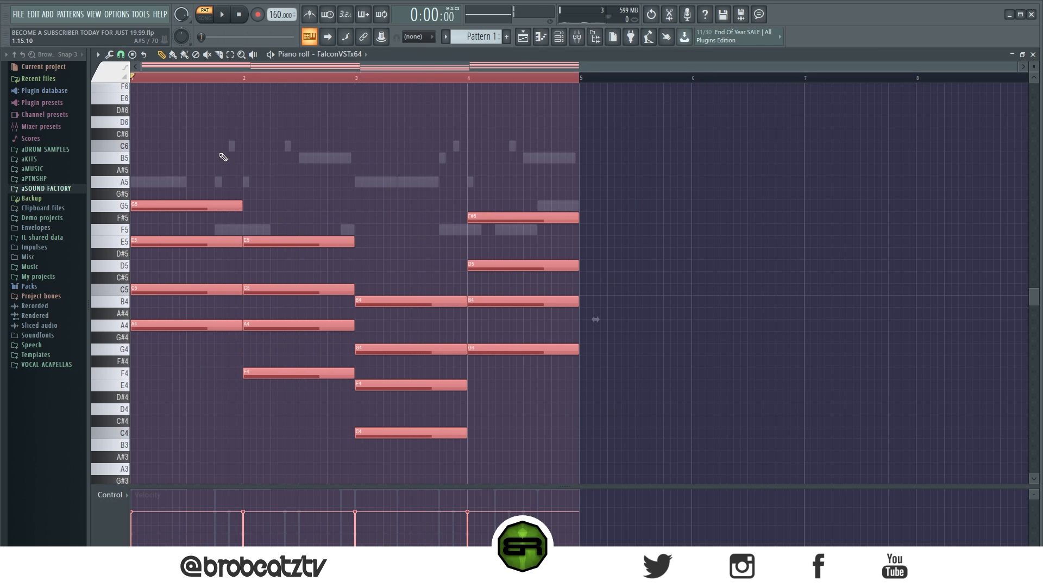
pyautogui.hotkey('ctrl', 'd')
pyautogui.press('space')
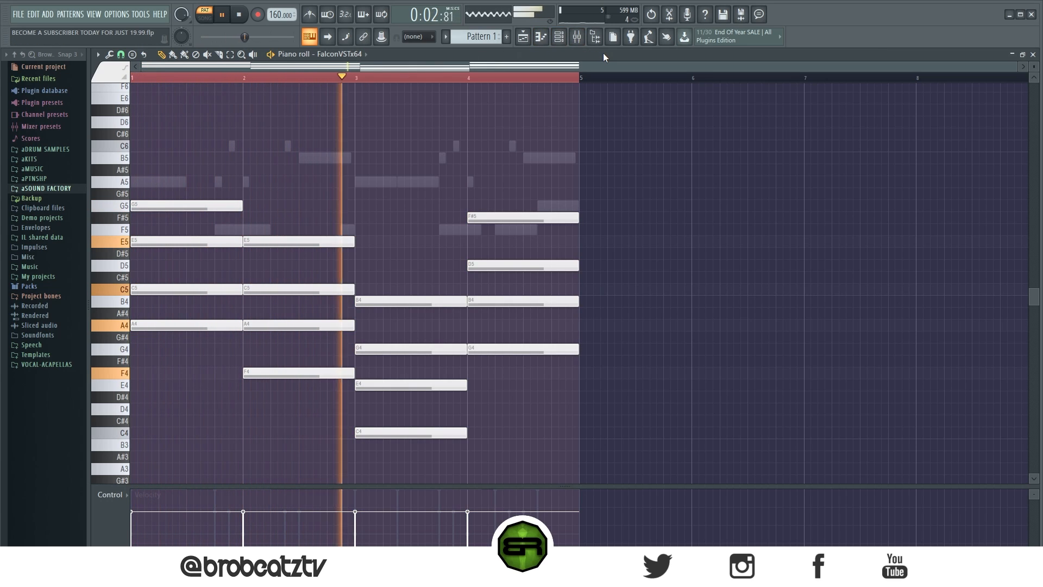
pyautogui.press('space')
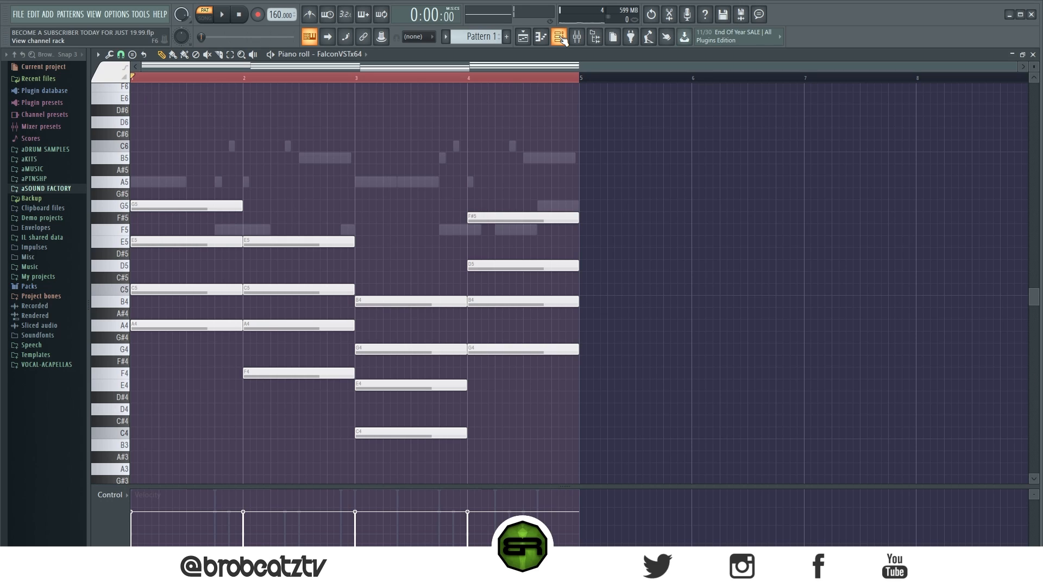
# - Examine how the FalconVSTx64 chord notes are laid out across the four bars
pyautogui.moveTo(548, 199); pyautogui.dragTo(209, 415)
pyautogui.rightClick(790, 179)
pyautogui.moveTo(612, 124); pyautogui.dragTo(210, 445)
pyautogui.rightClick(701, 256)
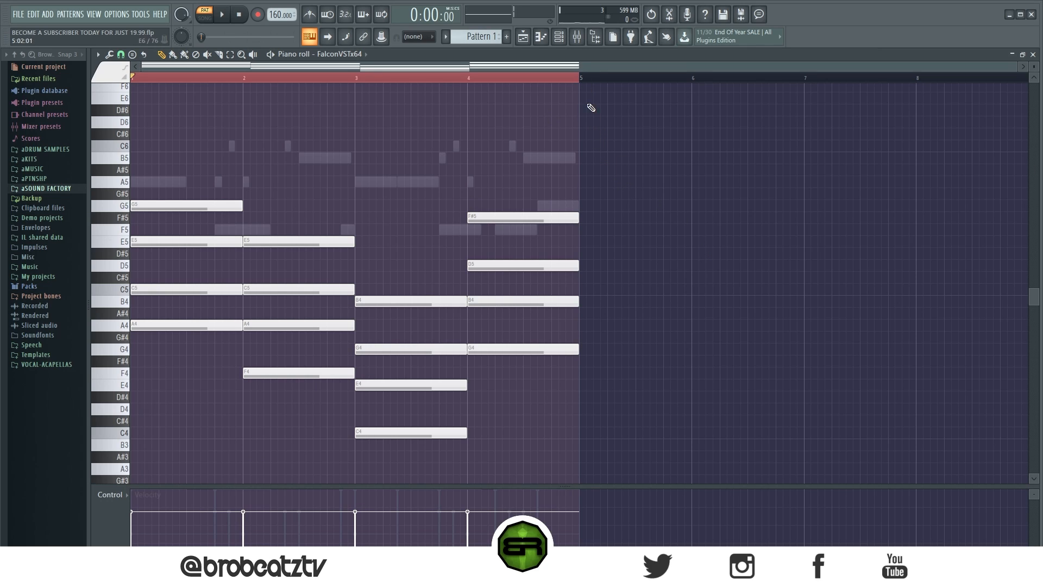
pyautogui.moveTo(683, 154); pyautogui.dragTo(159, 477)
pyautogui.rightClick(641, 328)
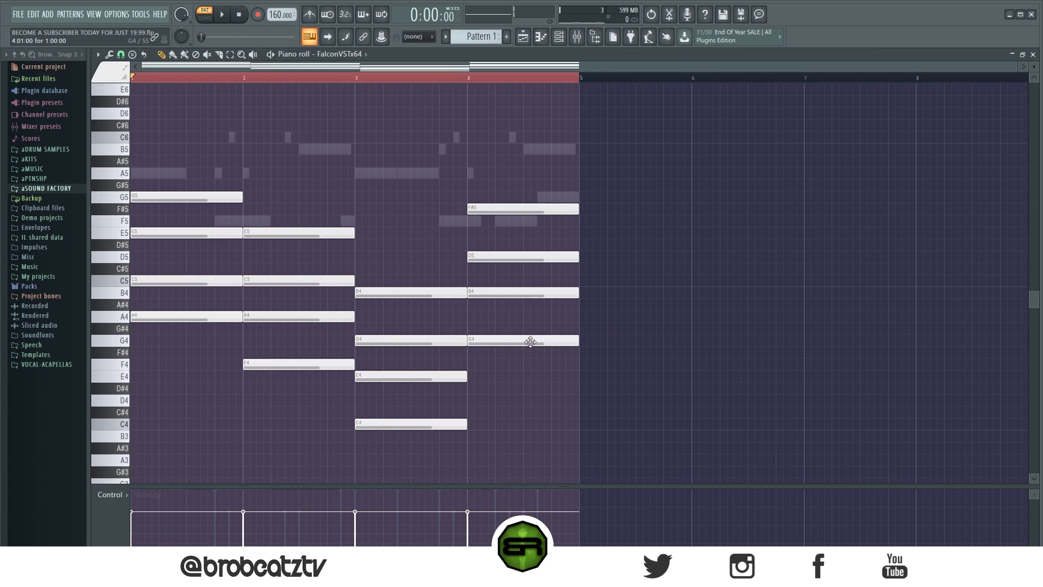
pyautogui.scroll(1, 505, 347)
pyautogui.scroll(-2, 505, 315)
pyautogui.scroll(1, 510, 319)
pyautogui.moveTo(593, 145); pyautogui.dragTo(232, 462)
pyautogui.rightClick(663, 372)
pyautogui.moveTo(644, 120); pyautogui.dragTo(158, 450)
pyautogui.rightClick(809, 393)
# - Scale all chord notes to half length so they span two bars, and stretch them out again
pyautogui.moveTo(615, 144); pyautogui.dragTo(109, 471)
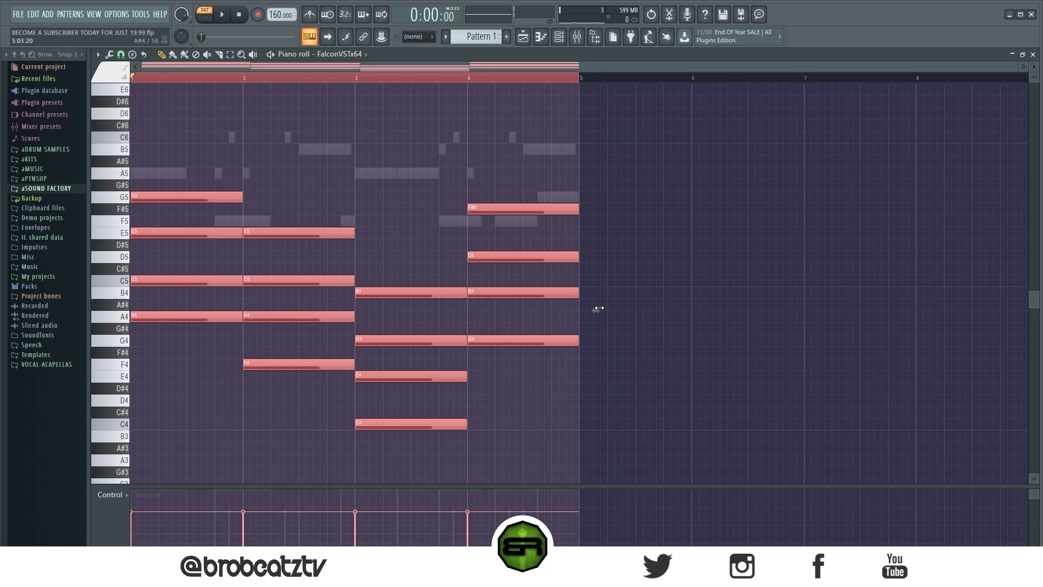
pyautogui.moveTo(599, 308); pyautogui.dragTo(370, 306)
pyautogui.rightClick(449, 343)
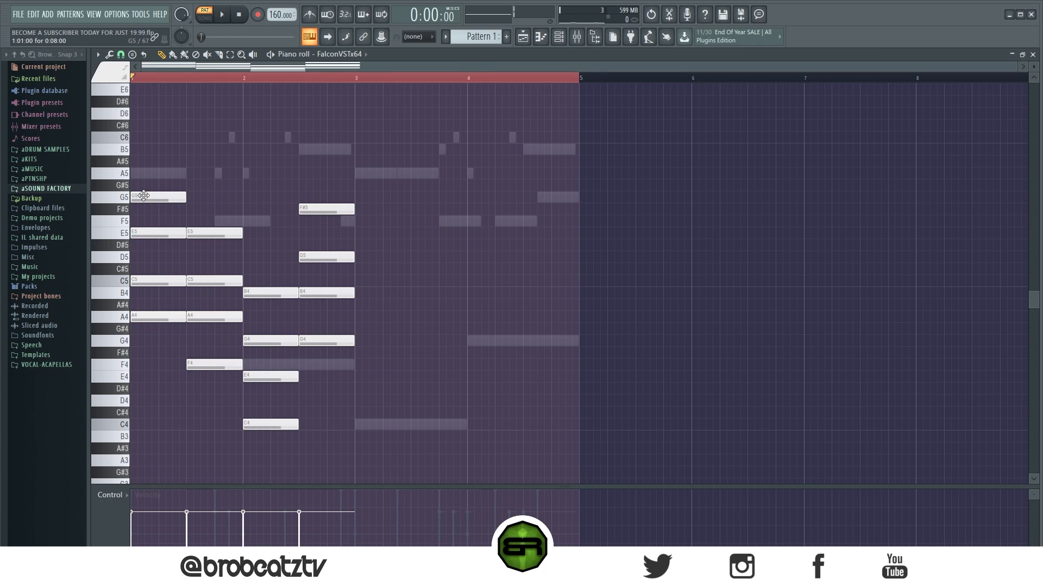
pyautogui.moveTo(399, 167); pyautogui.dragTo(117, 484)
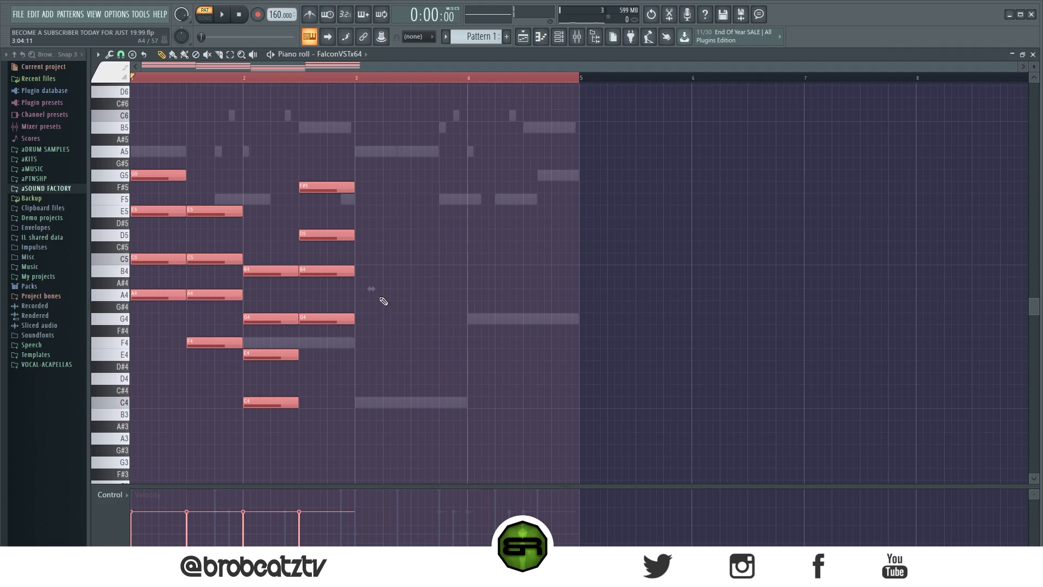
pyautogui.moveTo(376, 290); pyautogui.dragTo(530, 305)
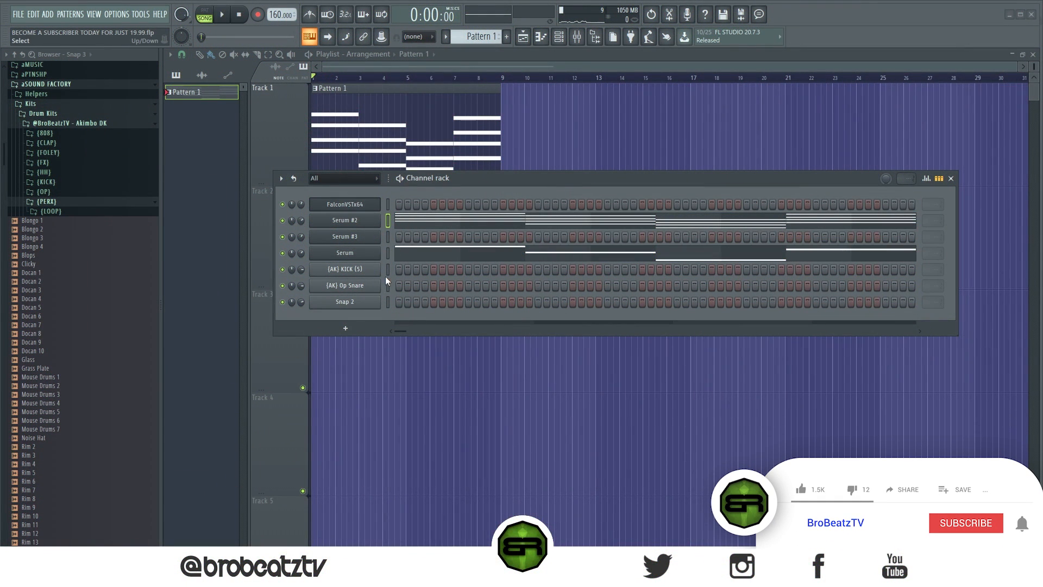
# - Inspect the arpeggiator settings of the LoFi Dreams Arp Cloud preset in the FalconVSTx64 channel and close the instrument
pyautogui.click(387, 204)
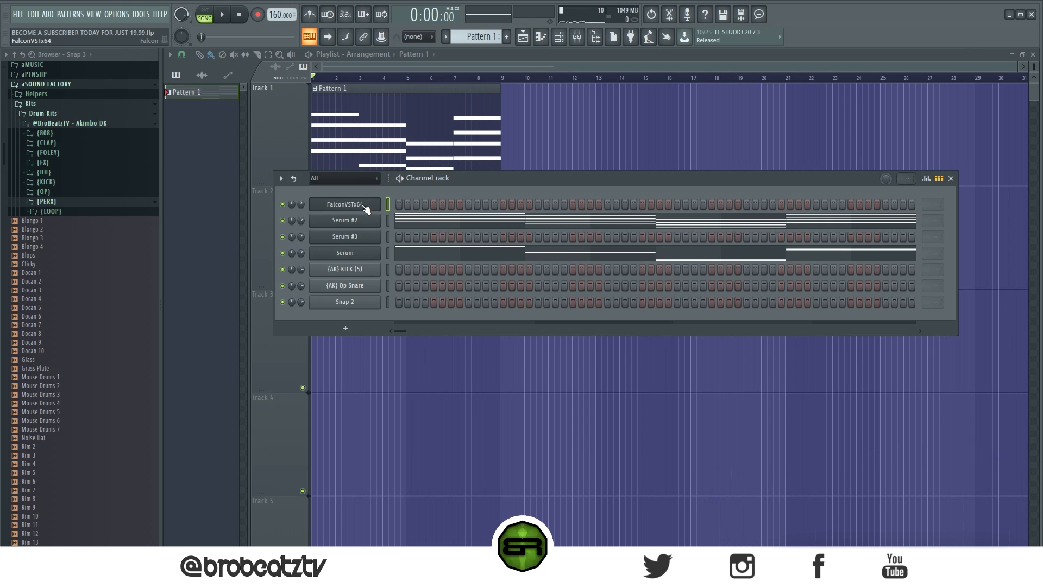
pyautogui.click(364, 207)
pyautogui.scroll(-1, 617, 337)
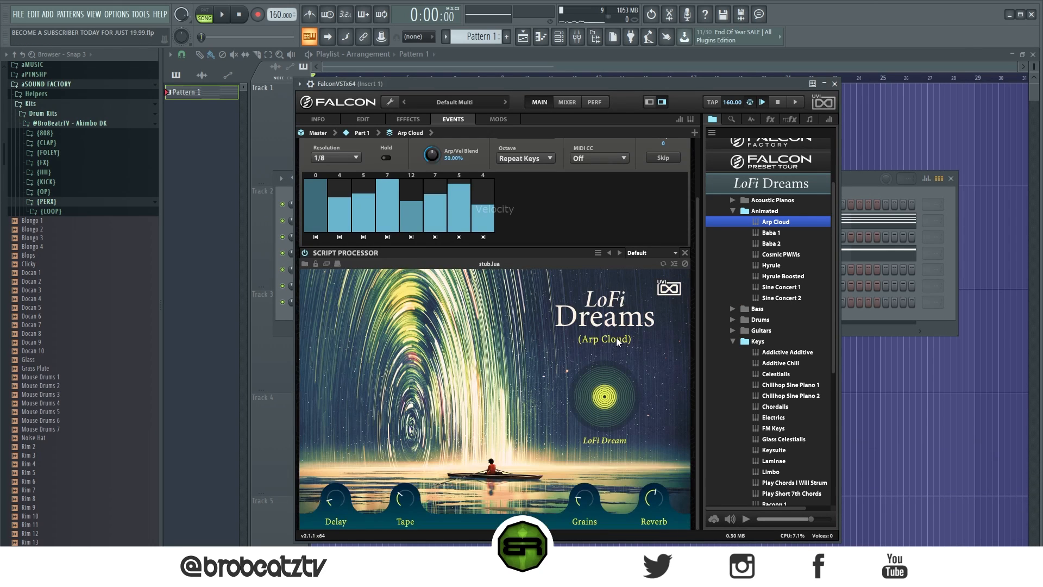
pyautogui.scroll(1, 618, 352)
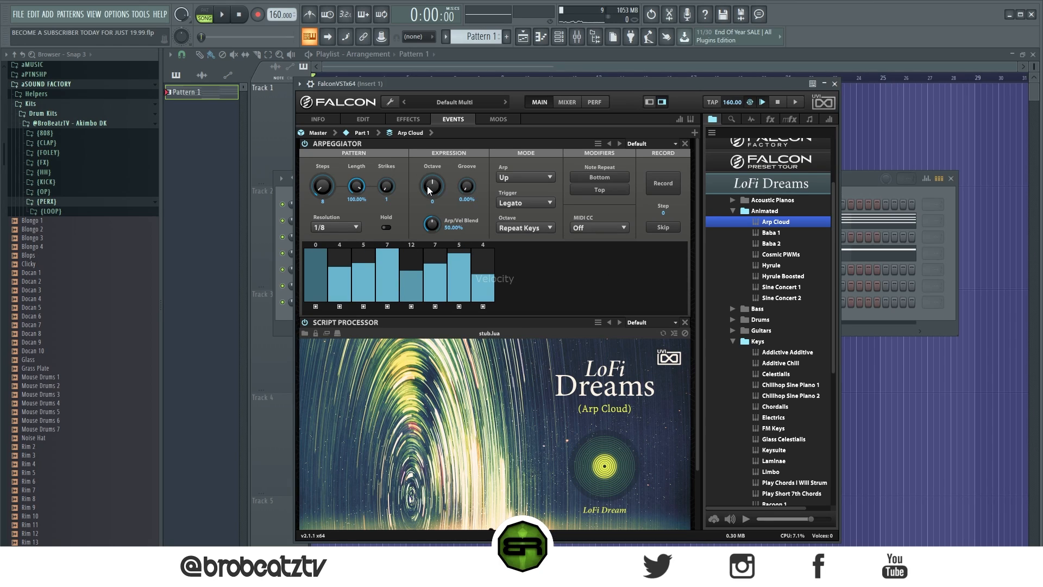
pyautogui.click(835, 82)
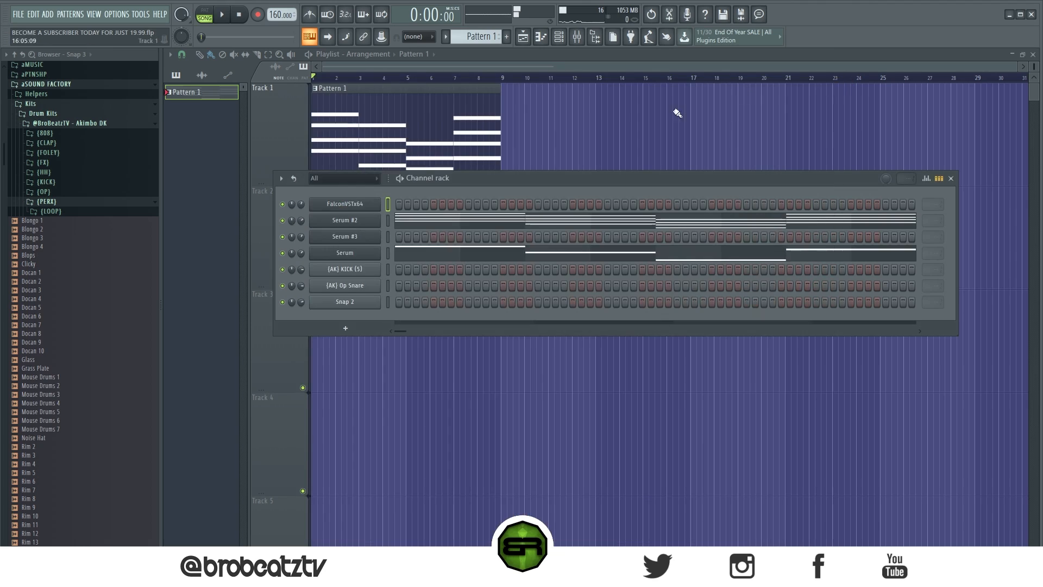
# - Review the Bell - Perrato, Lead - Angelic and Bass - Lean presets loaded in the three Serum channels
pyautogui.click(368, 222)
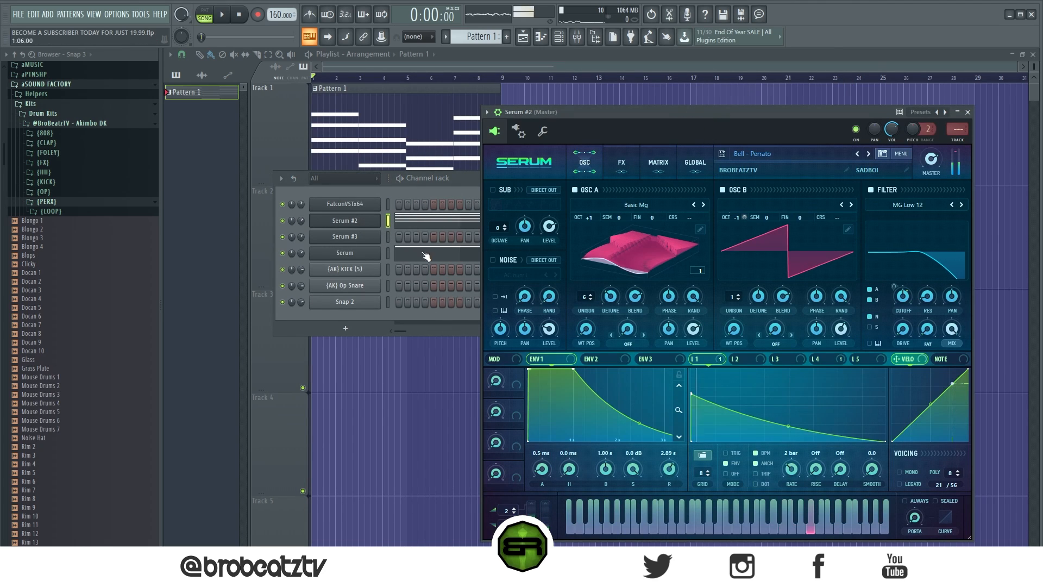
pyautogui.click(359, 237)
pyautogui.moveTo(687, 133); pyautogui.dragTo(680, 115)
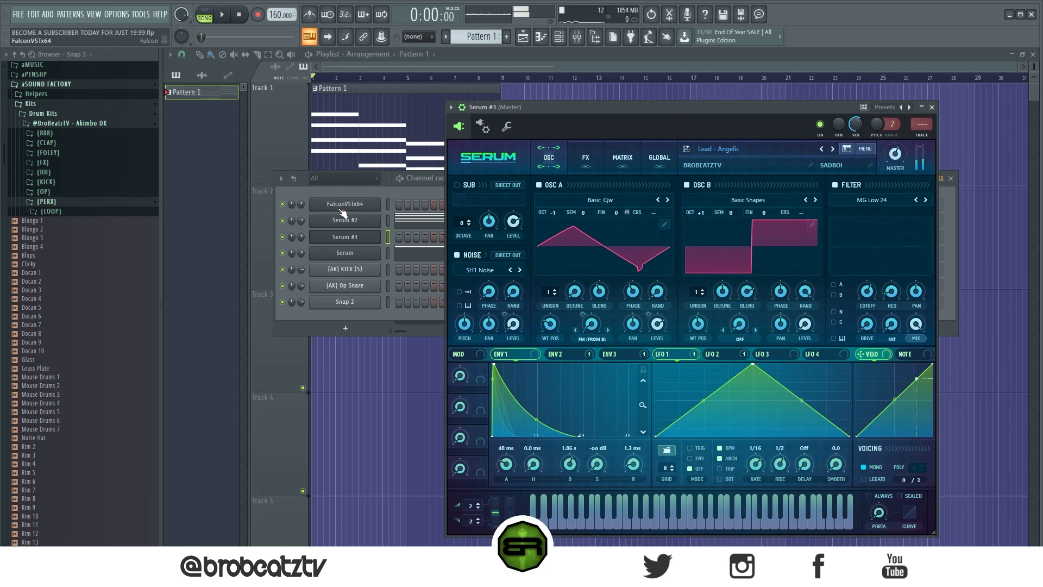
pyautogui.click(355, 254)
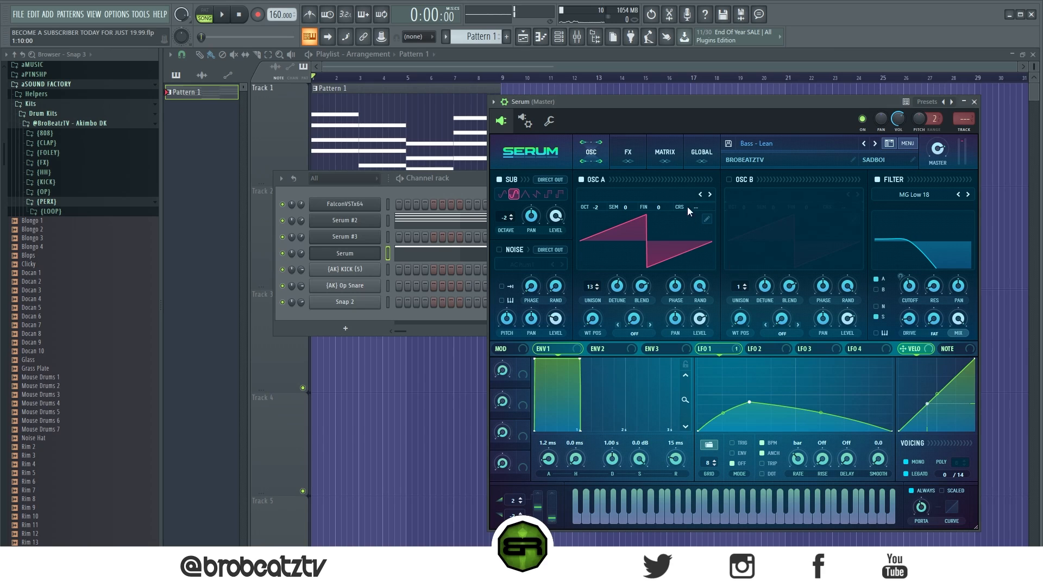
pyautogui.click(975, 102)
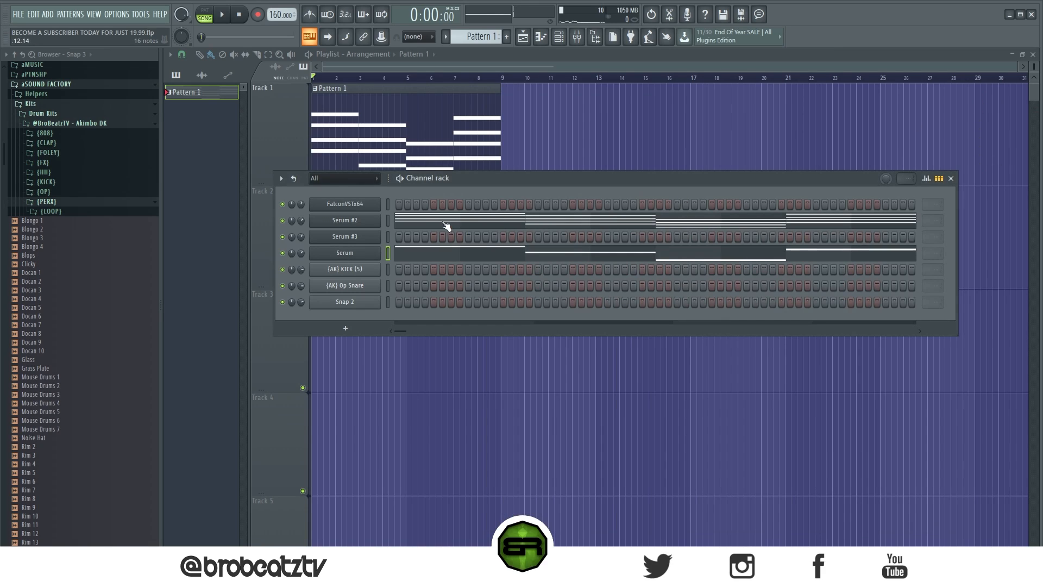
# - Copy the chord notes of Serum #2 into the FalconVSTx64 channel and mute Serum #2
pyautogui.rightClick(361, 221)
pyautogui.click(551, 231)
pyautogui.rightClick(353, 204)
pyautogui.click(546, 226)
pyautogui.click(282, 220)
# - Inspect the per-step pitch offsets of the FalconVSTx64 arpeggiator and close the instrument
pyautogui.click(376, 208)
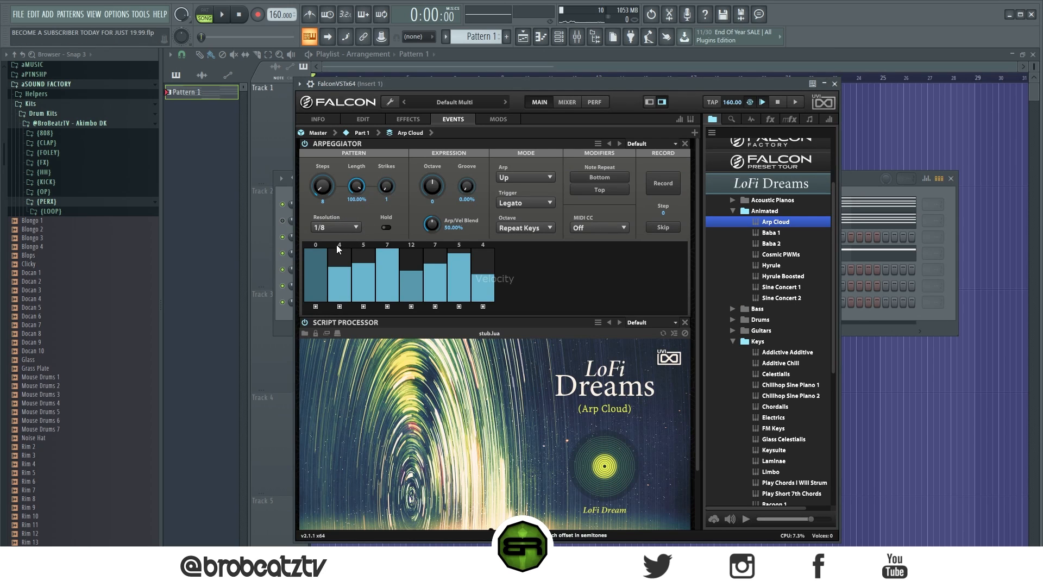
pyautogui.moveTo(340, 245); pyautogui.dragTo(341, 251)
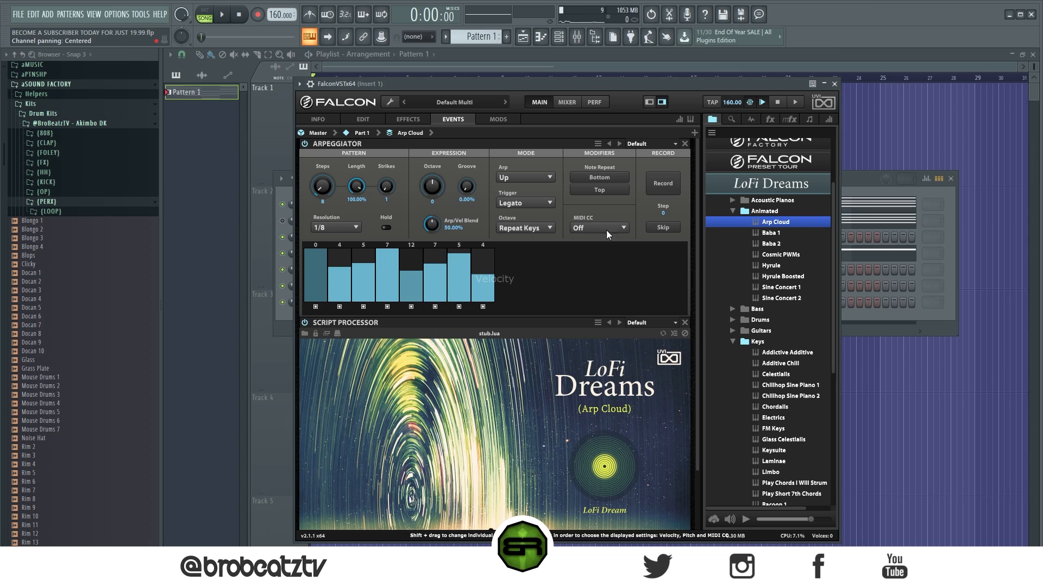
pyautogui.click(835, 84)
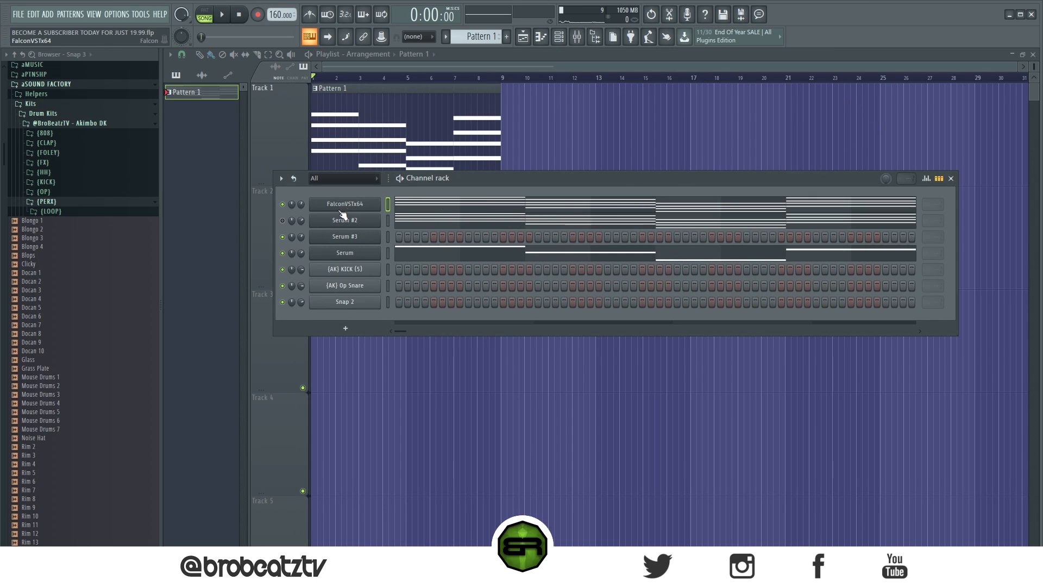
# - Open the FalconVSTx64 notes in the piano roll and play back the arpeggiated chords
pyautogui.click(419, 202)
pyautogui.press('space')
pyautogui.scroll(-4, 460, 196)
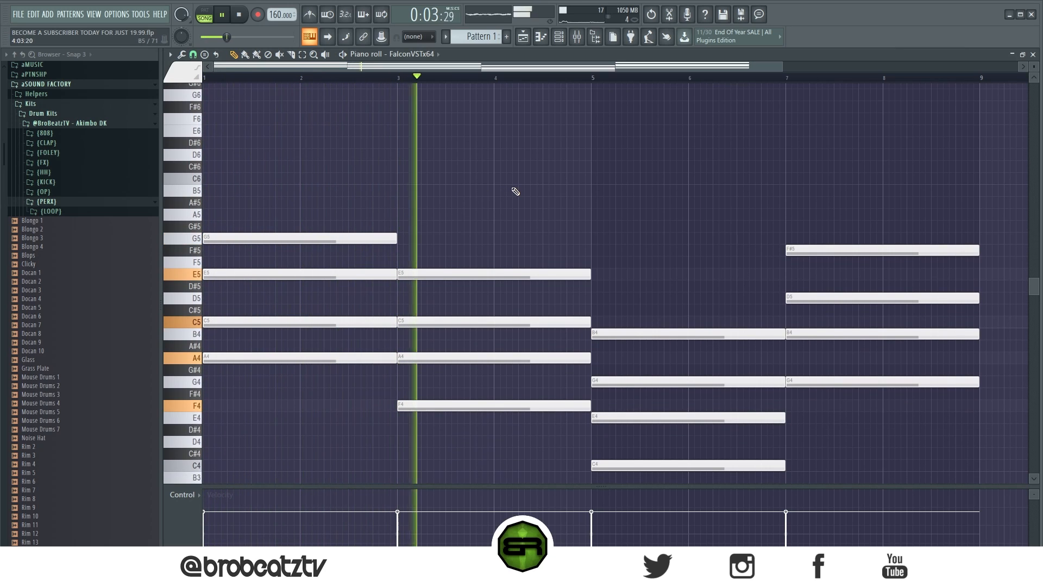
pyautogui.press('space')
# - Replace the last three FalconVSTx64 chords with copies of the first chord (A4, C5, E5, G5), filling all eight bars
pyautogui.moveTo(519, 266); pyautogui.dragTo(516, 415)
pyautogui.moveTo(693, 261)
pyautogui.mouseDown()
pyautogui.moveTo(702, 506)
pyautogui.moveTo(800, 313)
pyautogui.mouseUp()
pyautogui.moveTo(425, 182)
pyautogui.mouseDown()
pyautogui.moveTo(338, 365)
pyautogui.moveTo(419, 373)
pyautogui.mouseUp()
pyautogui.moveTo(425, 200); pyautogui.dragTo(206, 424)
pyautogui.moveTo(232, 328); pyautogui.dragTo(813, 334)
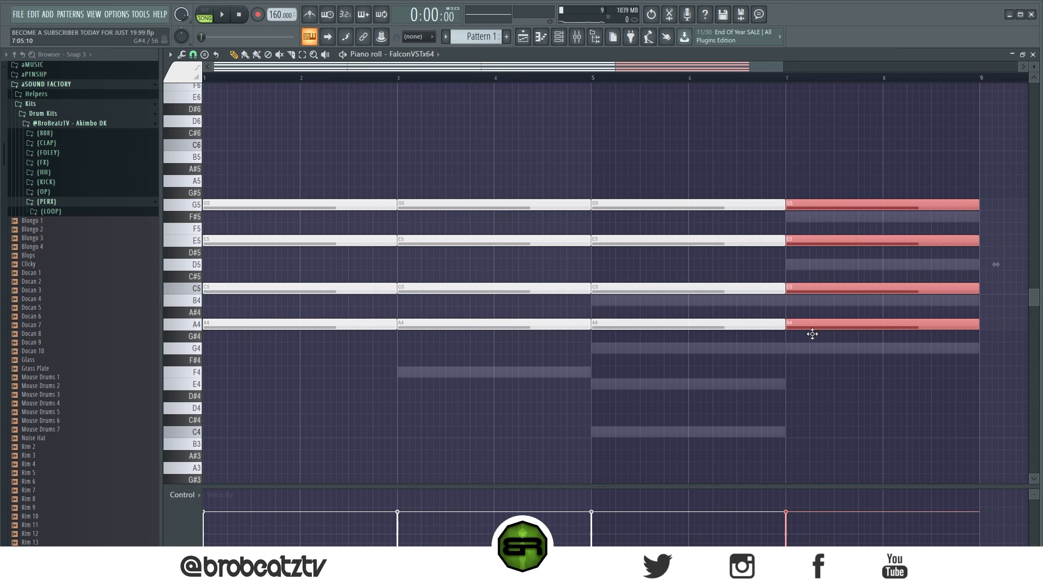
pyautogui.click(813, 335)
# - Lower the bottom note of the second chord to F4, the third to C4 and the fourth to G4
pyautogui.moveTo(505, 325)
pyautogui.mouseDown()
pyautogui.moveTo(522, 384)
pyautogui.moveTo(506, 323)
pyautogui.mouseUp()
pyautogui.click(195, 326)
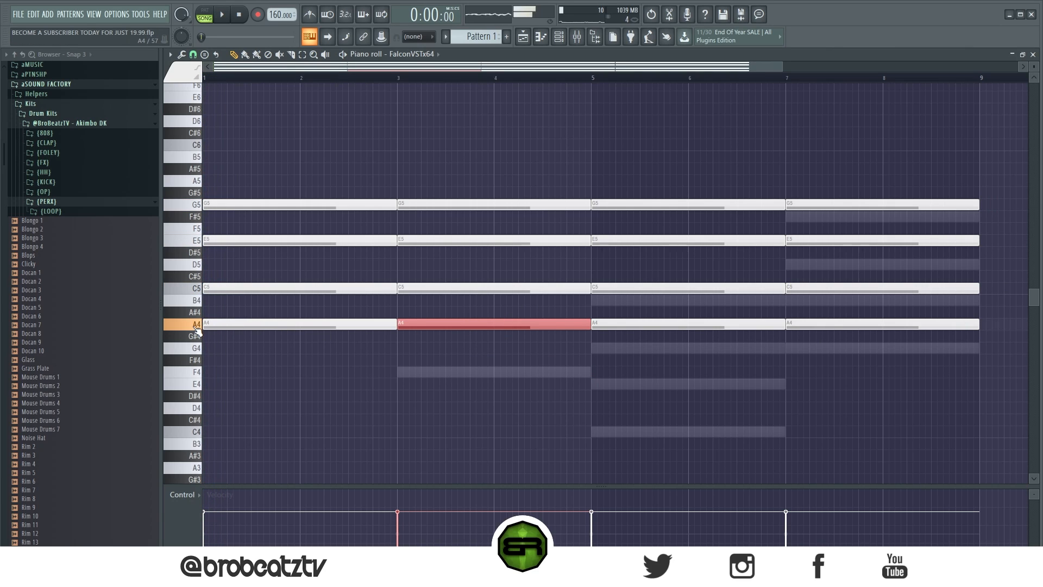
pyautogui.click(215, 324)
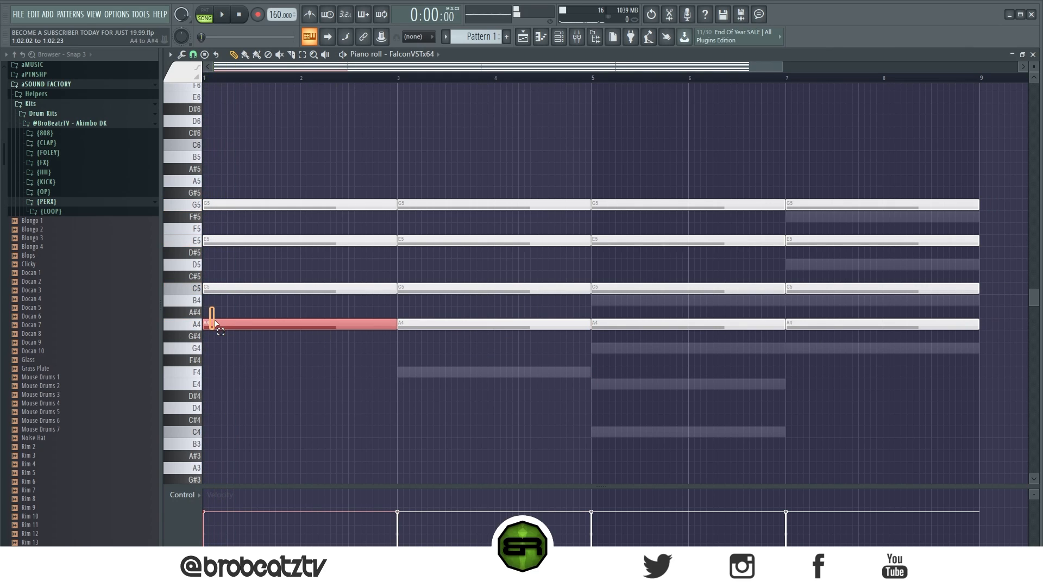
pyautogui.keyDown('ctrl'); pyautogui.click(272, 357); pyautogui.keyUp('ctrl')
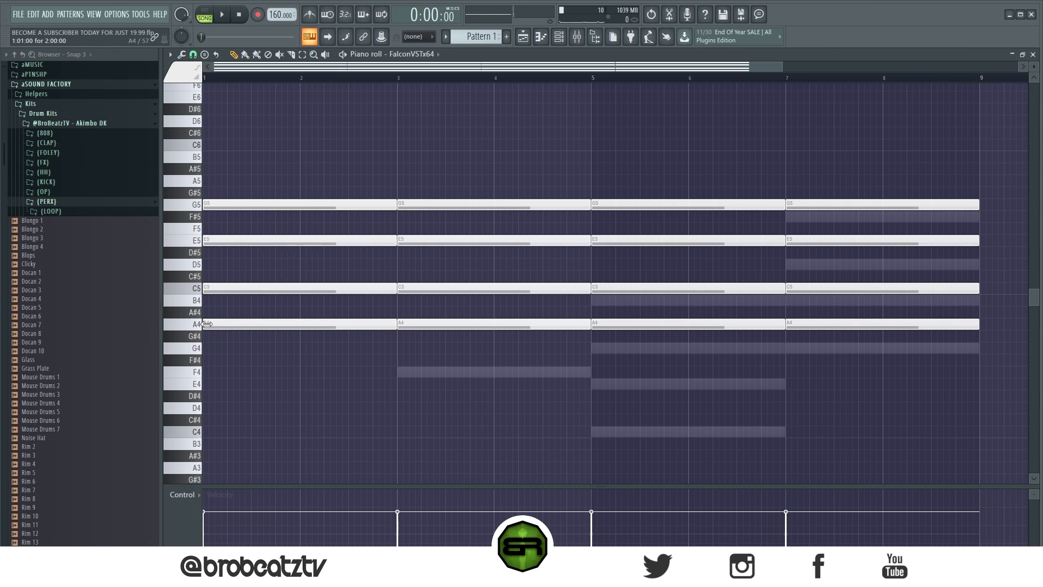
pyautogui.moveTo(432, 325); pyautogui.dragTo(431, 377)
pyautogui.moveTo(631, 325); pyautogui.dragTo(631, 432)
pyautogui.click(825, 332)
pyautogui.moveTo(825, 332); pyautogui.dragTo(821, 348)
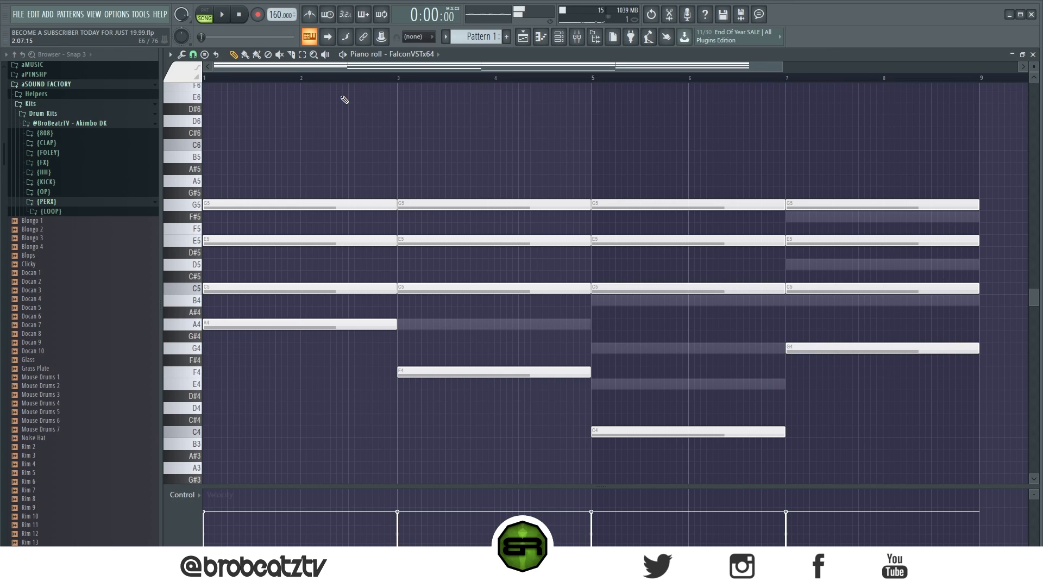
# - Mute the Serum bass channel and play back the revised FalconVSTx64 chords
pyautogui.press('F6')
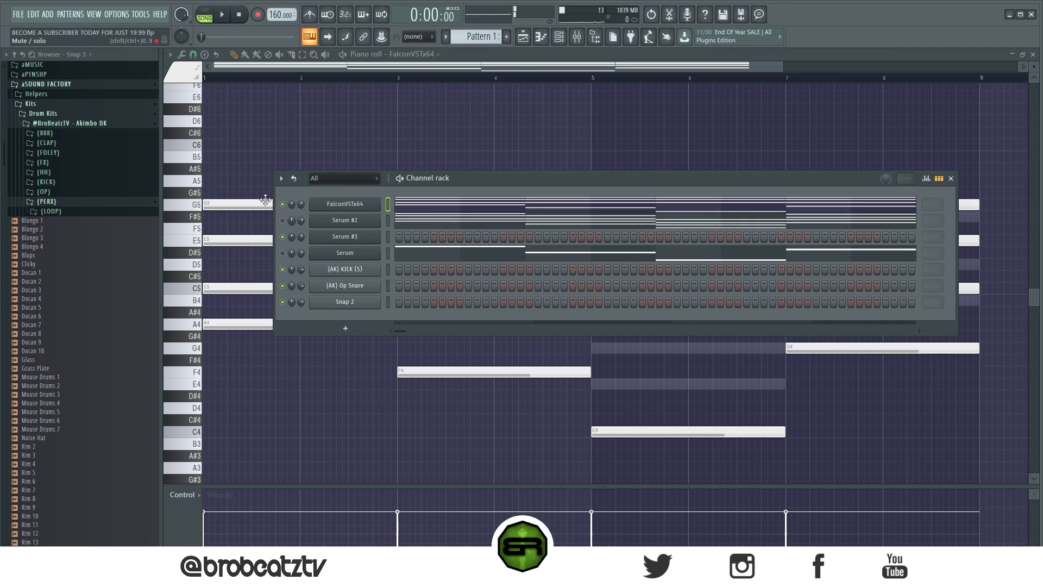
pyautogui.press('F6')
pyautogui.press('space')
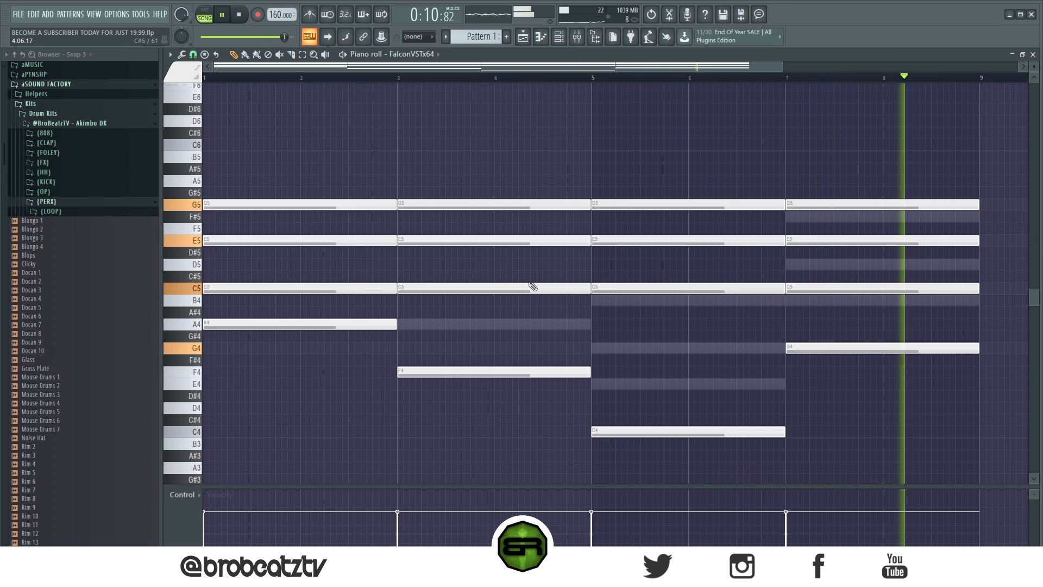
pyautogui.press('space')
# - Unmute Serum #2 and open the Serum #3 lead channel in the piano roll
pyautogui.moveTo(422, 164); pyautogui.dragTo(549, 382)
pyautogui.rightClick(730, 396)
pyautogui.click(565, 40)
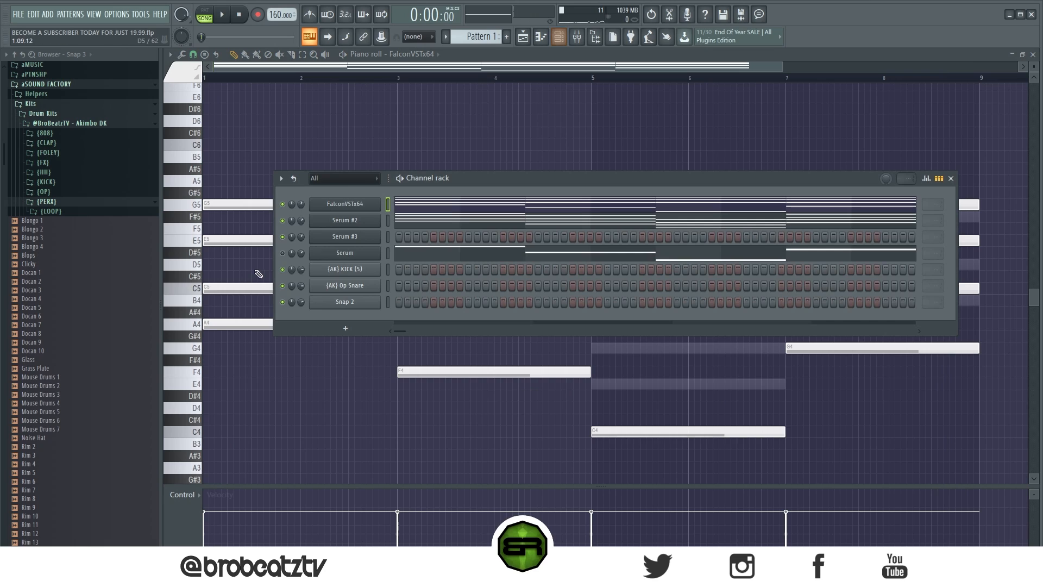
pyautogui.rightClick(367, 237)
pyautogui.click(393, 235)
pyautogui.scroll(3, 350, 223)
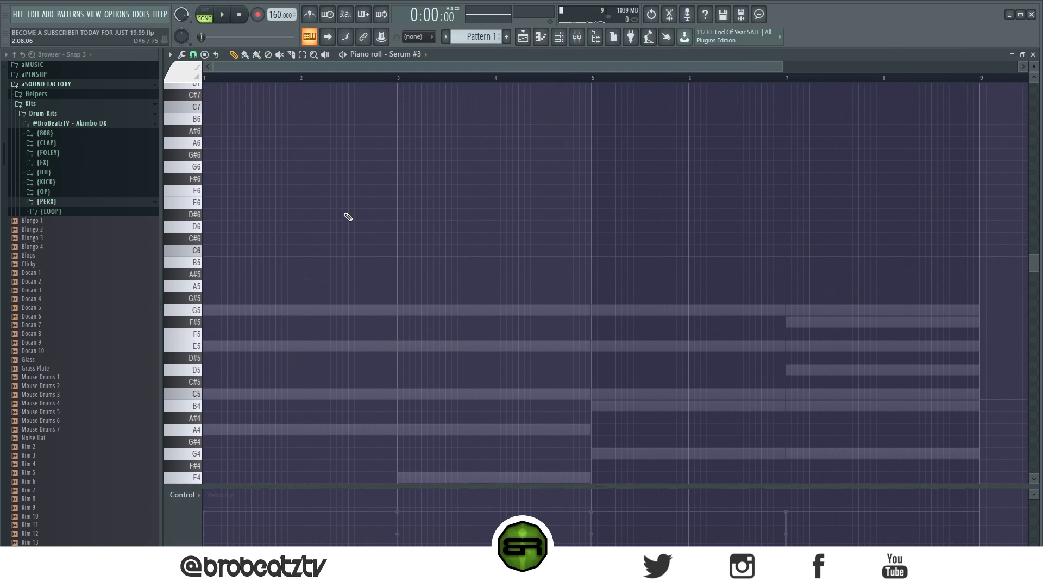
pyautogui.scroll(-2, 349, 217)
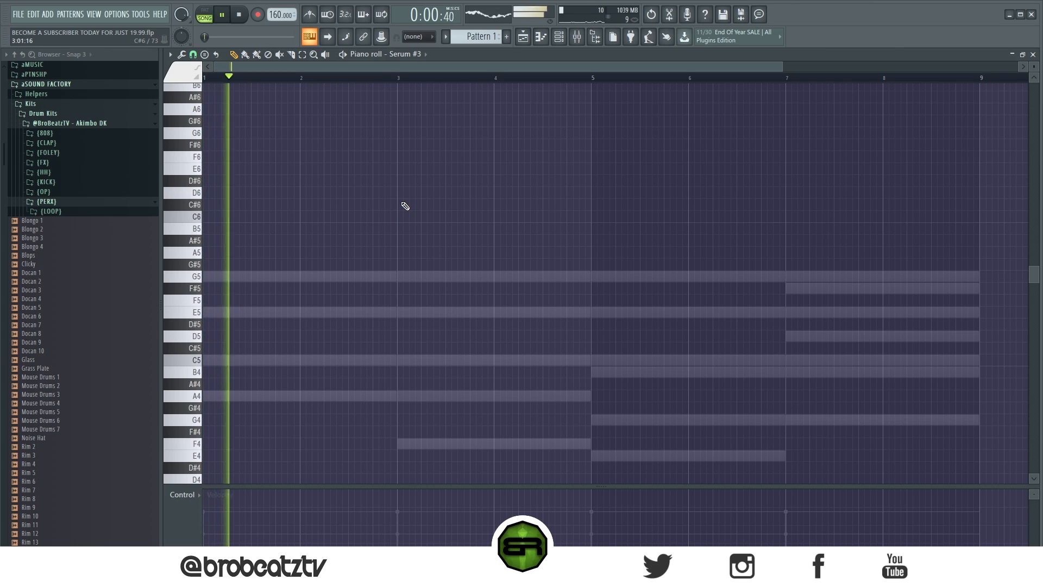
# - Play back the layered chords over the empty Serum #3 piano roll to plan the lead melody
pyautogui.moveTo(275, 152); pyautogui.dragTo(280, 271)
pyautogui.moveTo(248, 168); pyautogui.dragTo(375, 217)
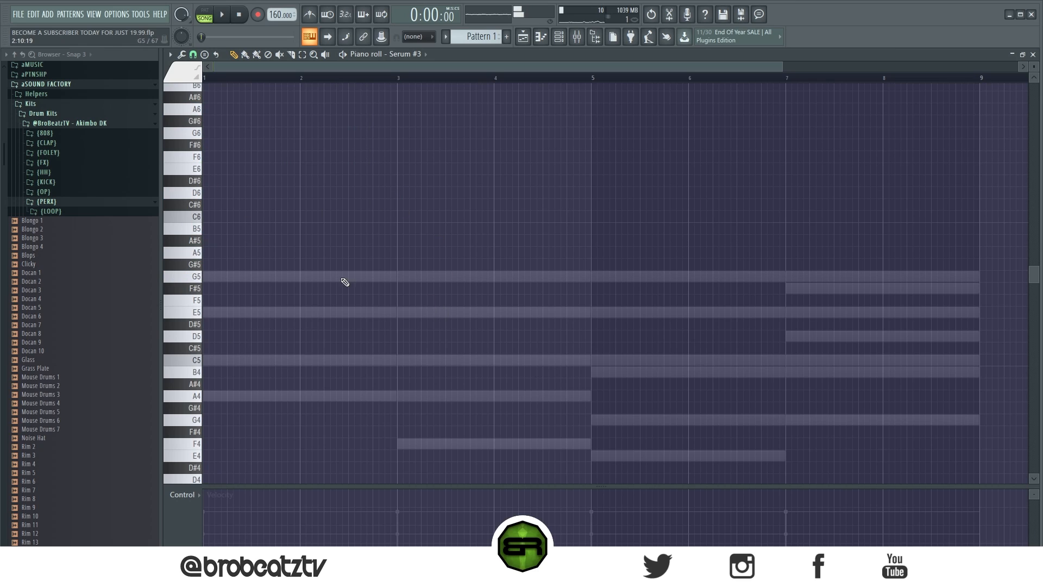
pyautogui.moveTo(748, 246); pyautogui.dragTo(828, 416)
pyautogui.press('space')
pyautogui.press('space')
pyautogui.press('space')
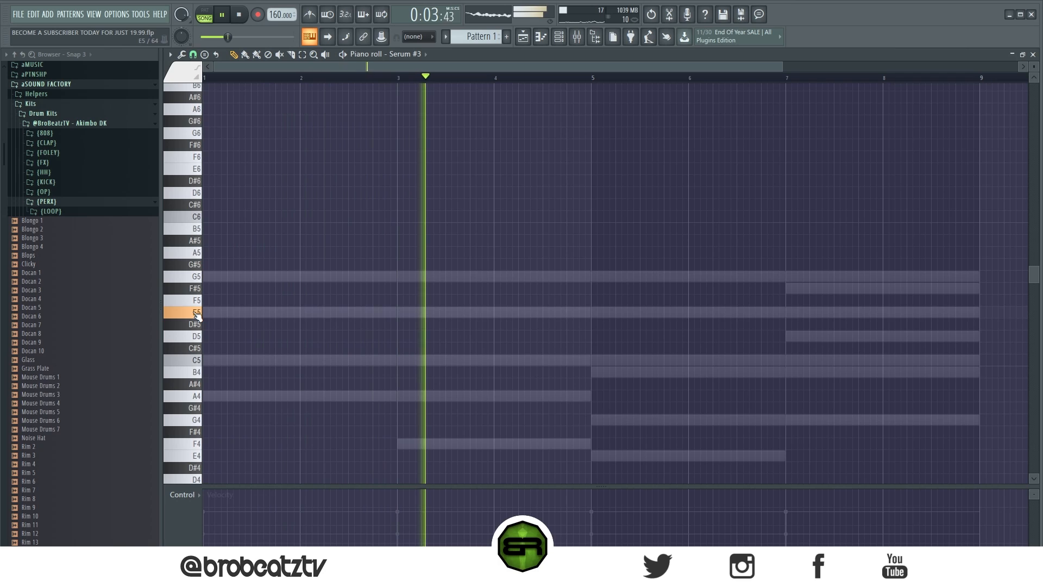
# - Draw a long D6 lead note from mid bar 1 almost to bar 3 and a short E6 at bar 3, and audition them
pyautogui.click(402, 313)
pyautogui.moveTo(586, 315); pyautogui.dragTo(404, 321)
pyautogui.press('space')
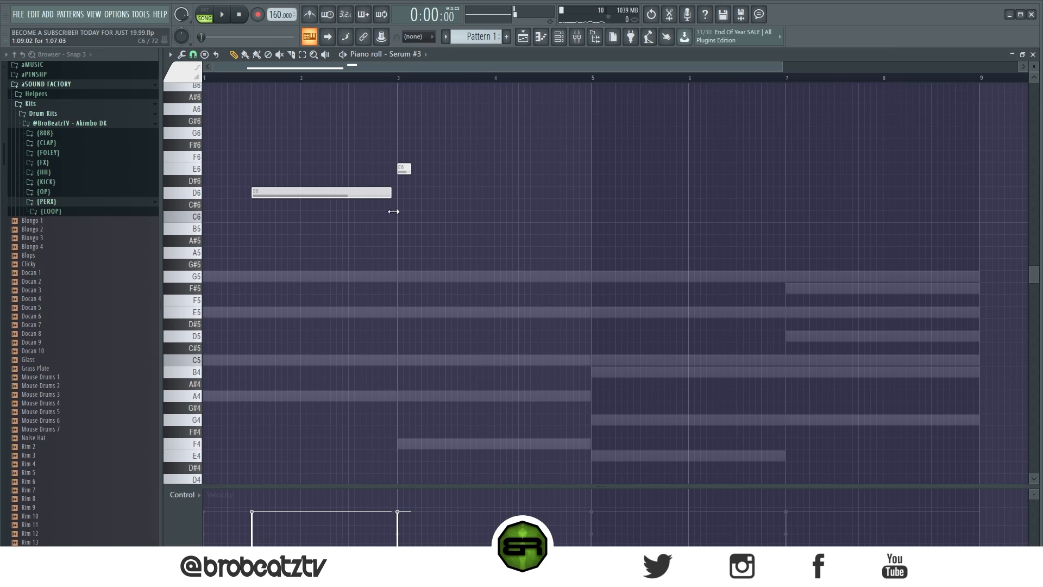
pyautogui.press('space')
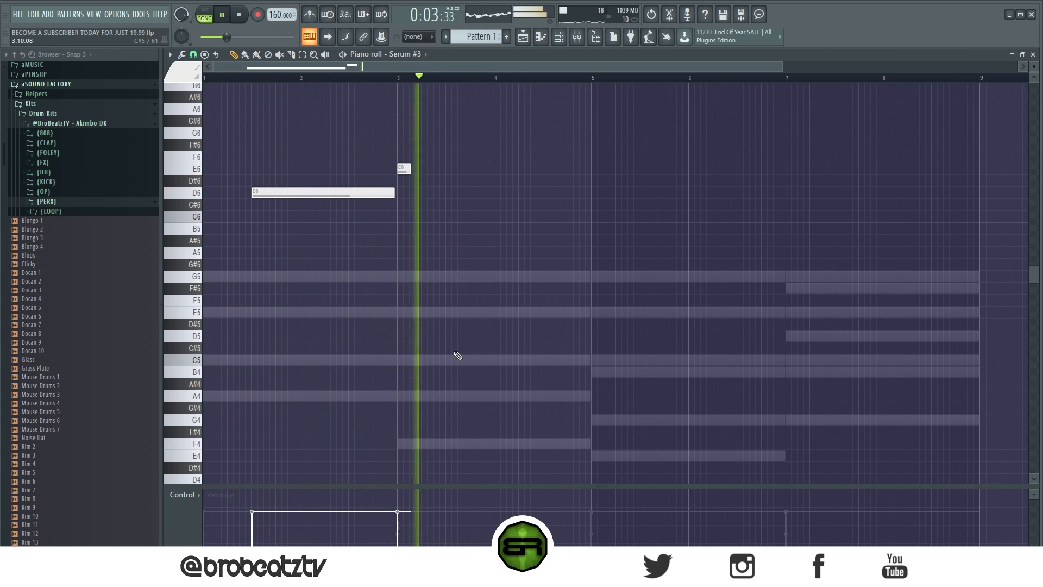
pyautogui.press('space')
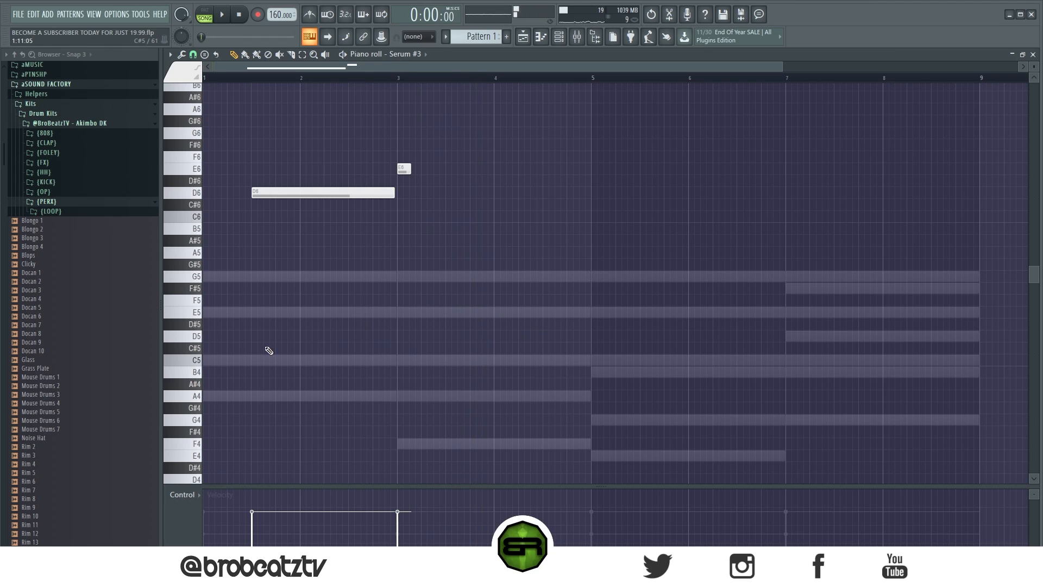
# - Add short lead notes A6 and G6 in bar 4, E6 at bar 5, D6 and B5 in bar 7, and C6 in bar 8
pyautogui.scroll(1, 252, 333)
pyautogui.scroll(1, 253, 333)
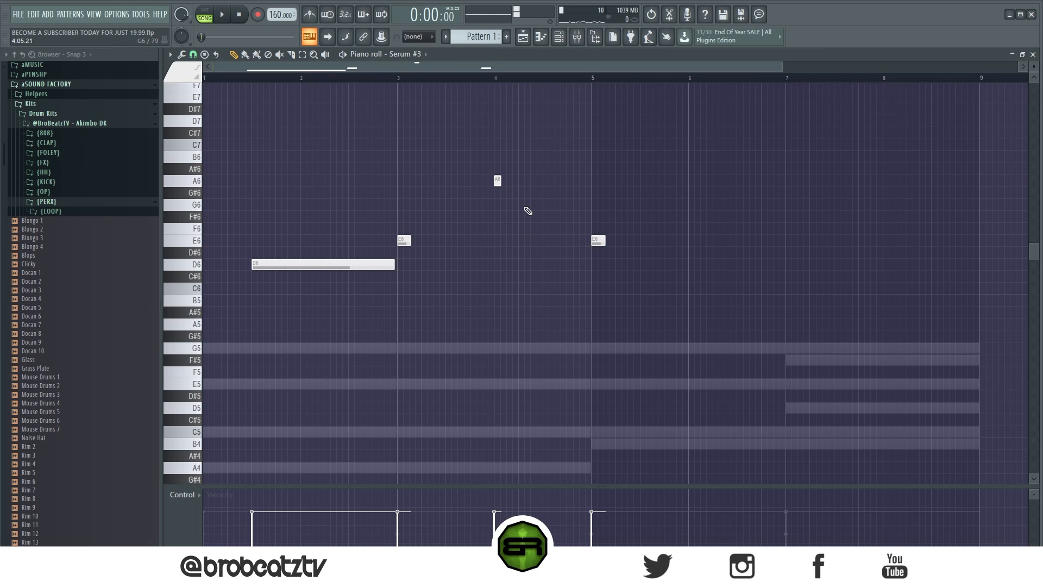
pyautogui.press('space')
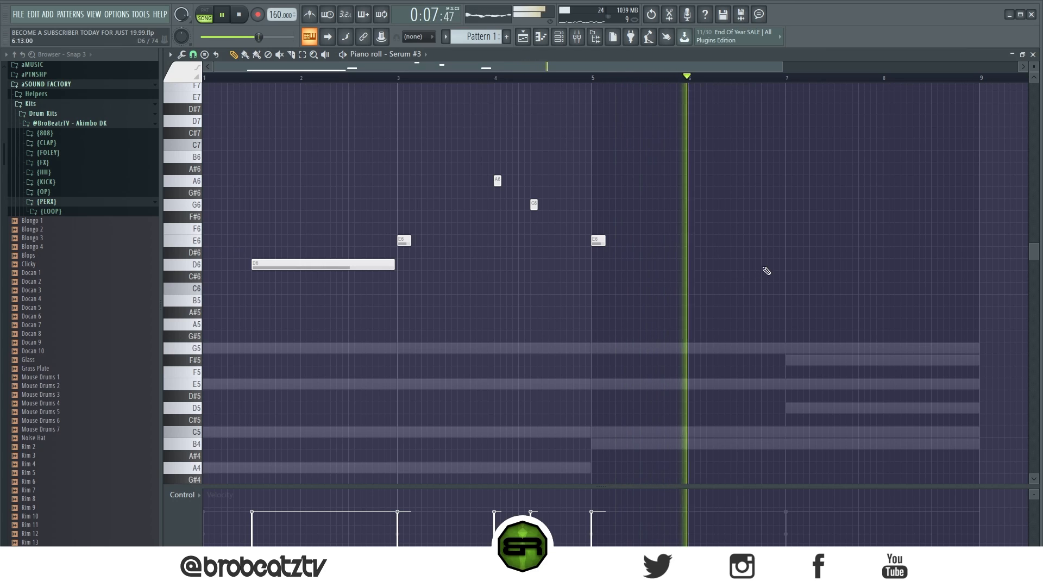
pyautogui.click(788, 266)
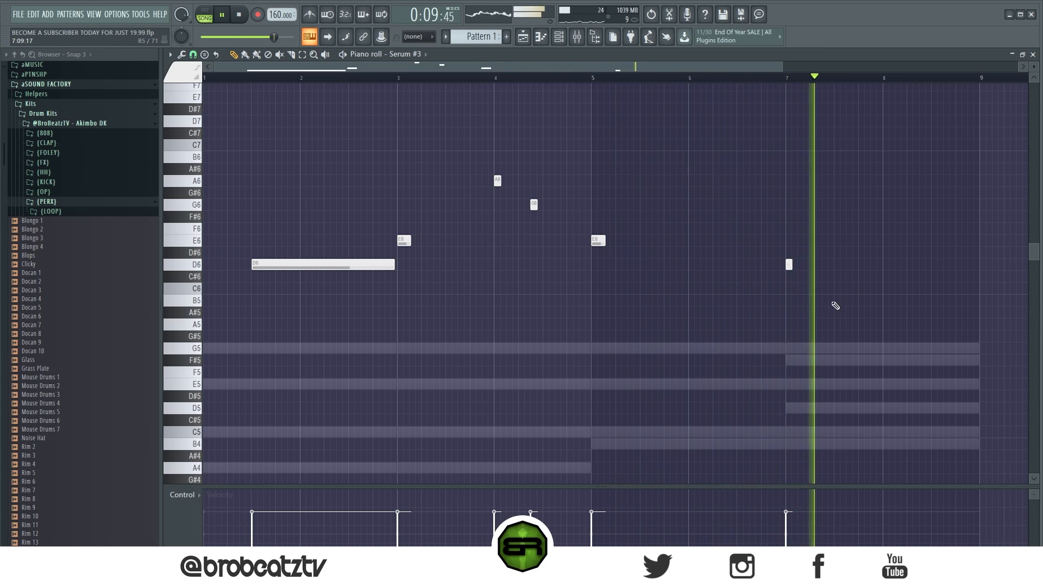
pyautogui.press('space')
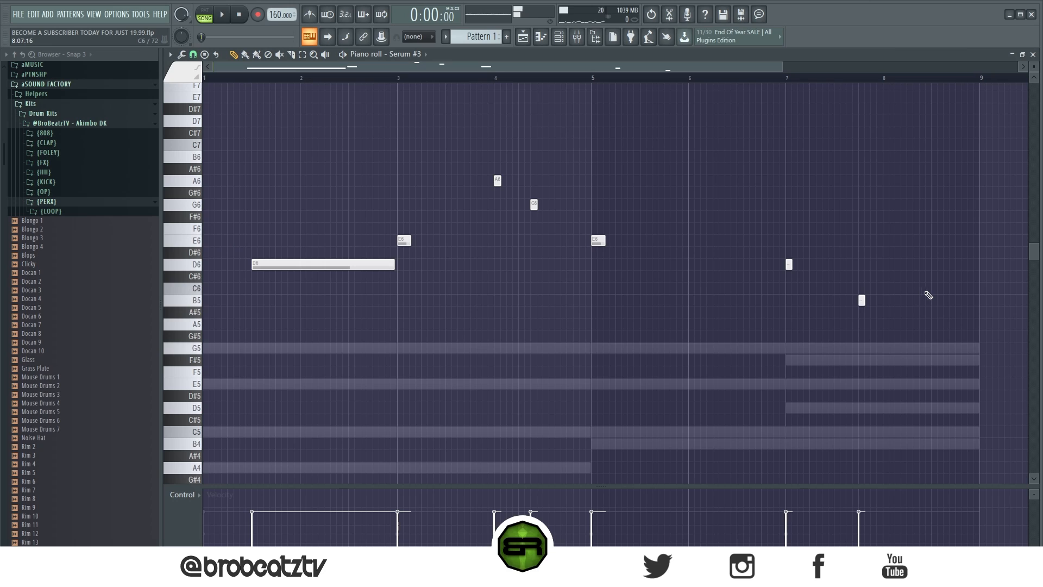
# - Unmute the Serum bass channel and play back the full pattern from the channel rack
pyautogui.click(560, 38)
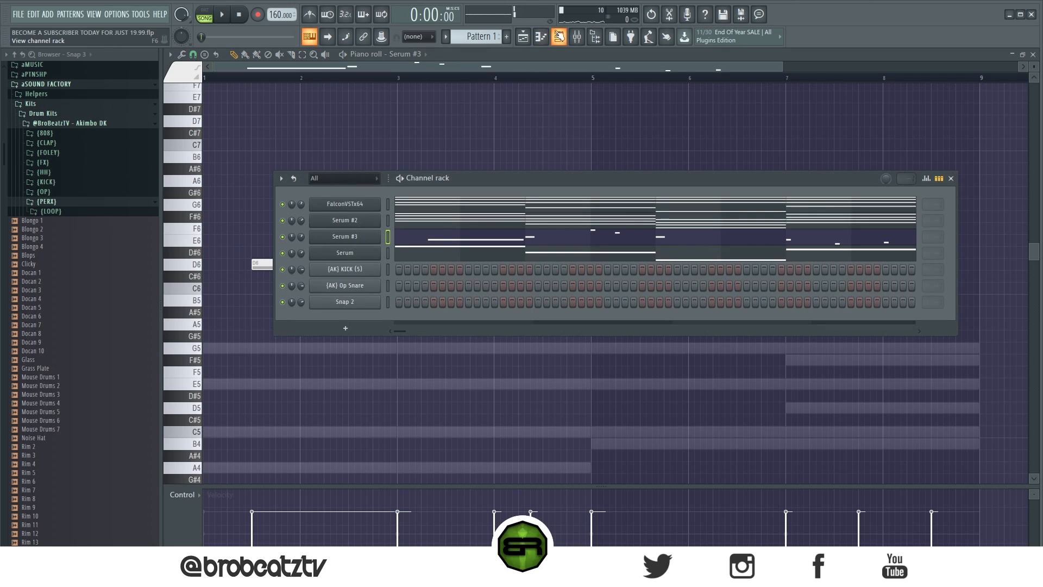
pyautogui.moveTo(429, 179); pyautogui.dragTo(394, 162)
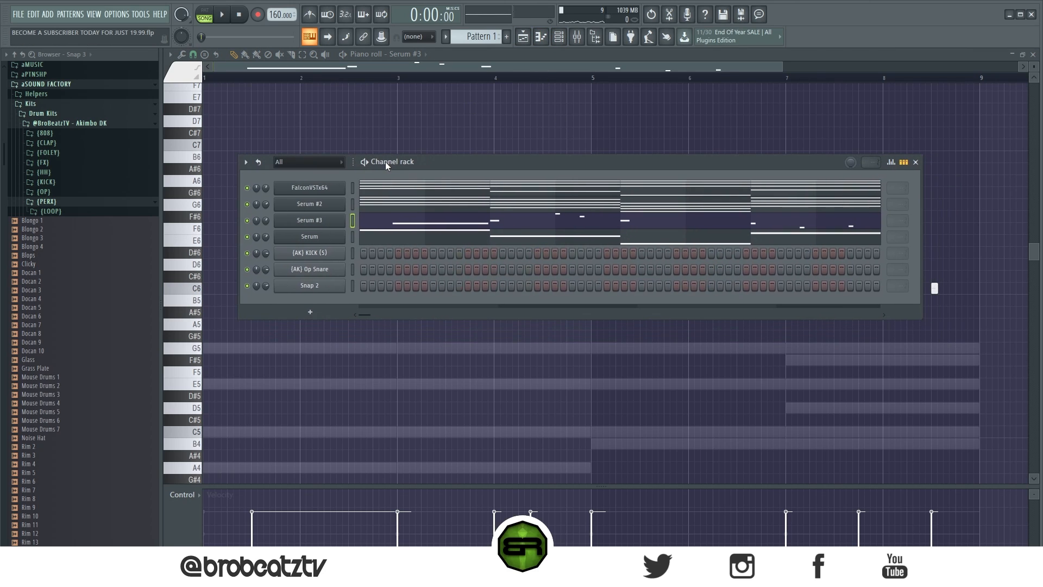
pyautogui.press('space')
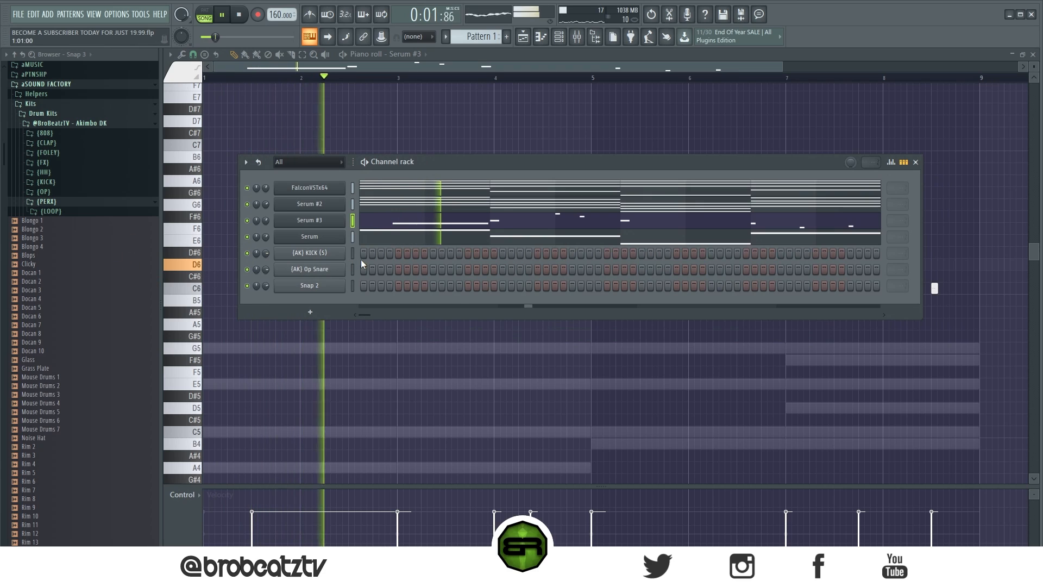
# - Create Pattern 2 and place two four-bar clips of it on Track 2 beneath Pattern 1
pyautogui.click(532, 38)
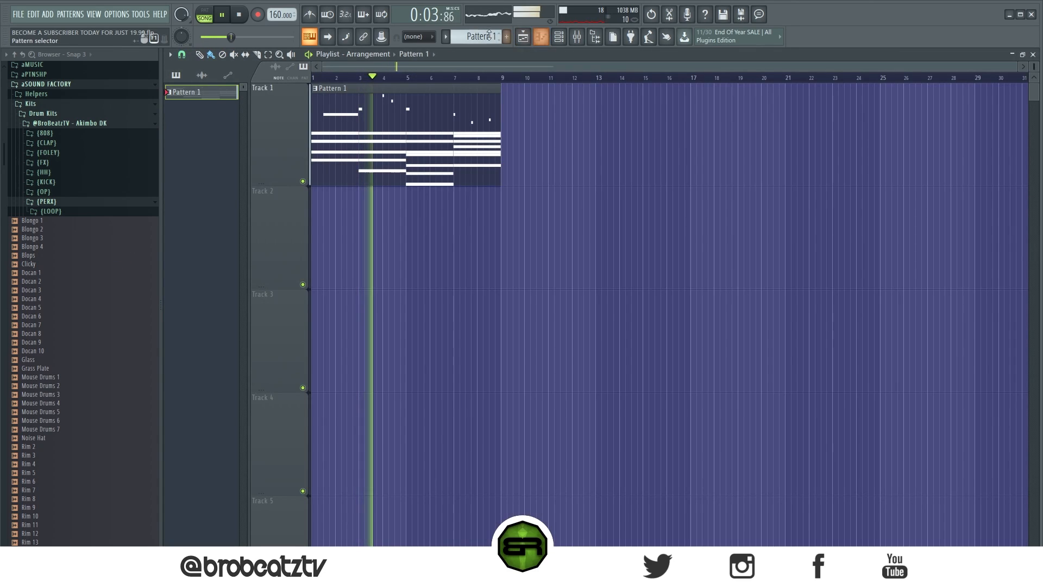
pyautogui.press('F4')
pyautogui.click(408, 205)
pyautogui.moveTo(407, 205)
pyautogui.mouseDown()
pyautogui.moveTo(319, 214)
pyautogui.moveTo(404, 229)
pyautogui.mouseUp()
pyautogui.moveTo(338, 243)
pyautogui.mouseDown()
pyautogui.moveTo(443, 246)
pyautogui.moveTo(431, 249)
pyautogui.mouseUp()
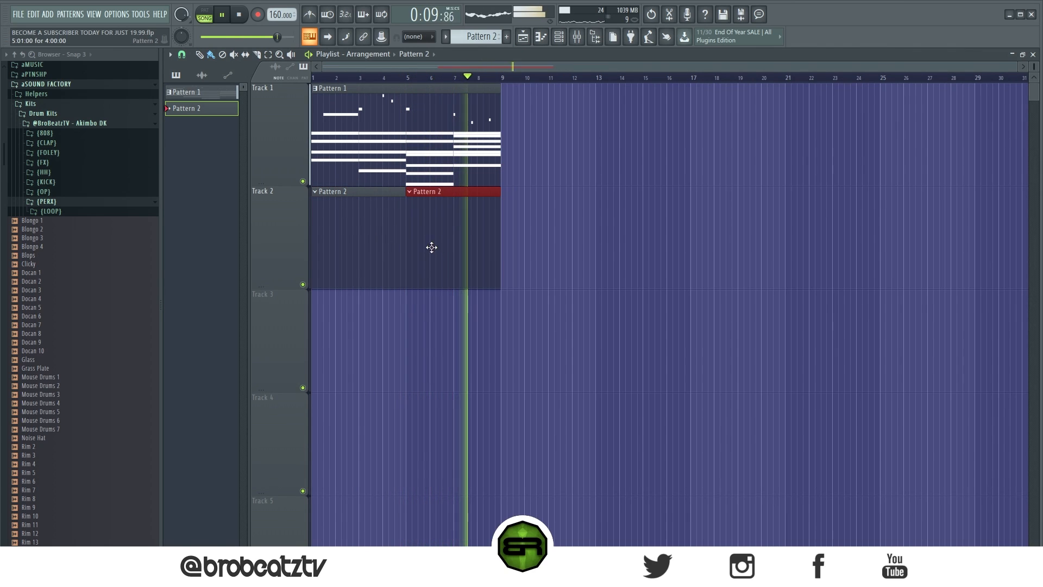
pyautogui.scroll(3, 431, 136)
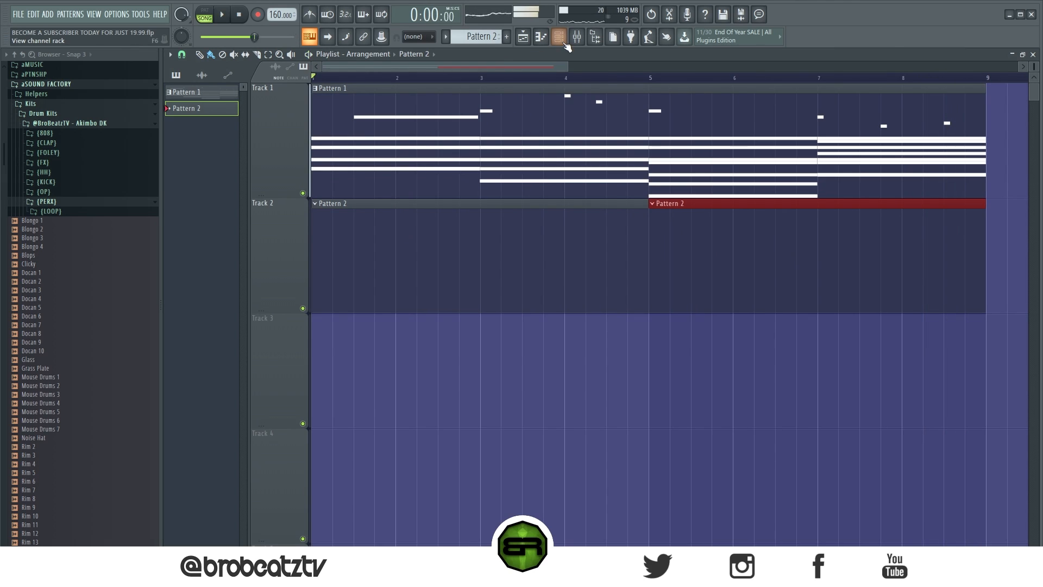
pyautogui.press('space')
# - Place (AK) KICK (S) on step 1 and both (AK) Op Snare and Snap 2 on step 9 of Pattern 2
pyautogui.press('F6')
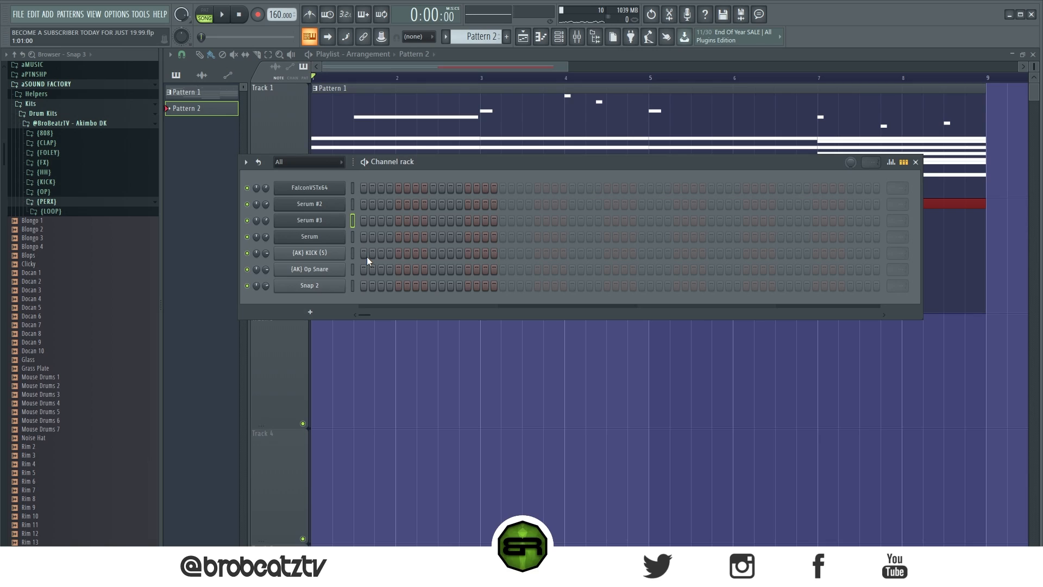
pyautogui.click(367, 256)
pyautogui.click(433, 269)
pyautogui.click(433, 285)
pyautogui.scroll(-6, 125, 339)
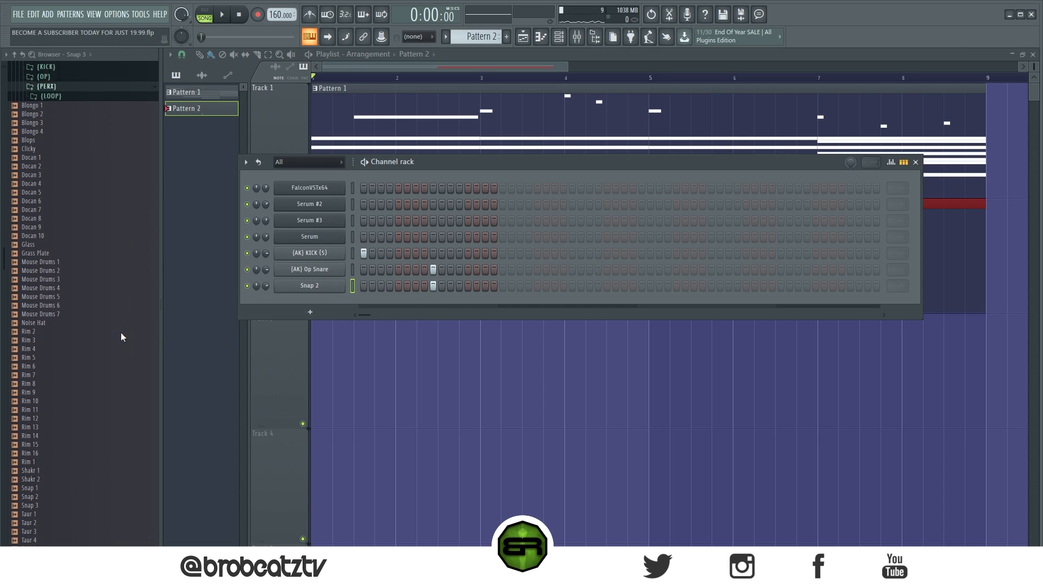
# - Audition percussion samples in the browser and add Docan 2 and Mouse Drums 5 as new channels below Snap 2
pyautogui.scroll(2, 81, 283)
pyautogui.click(57, 246)
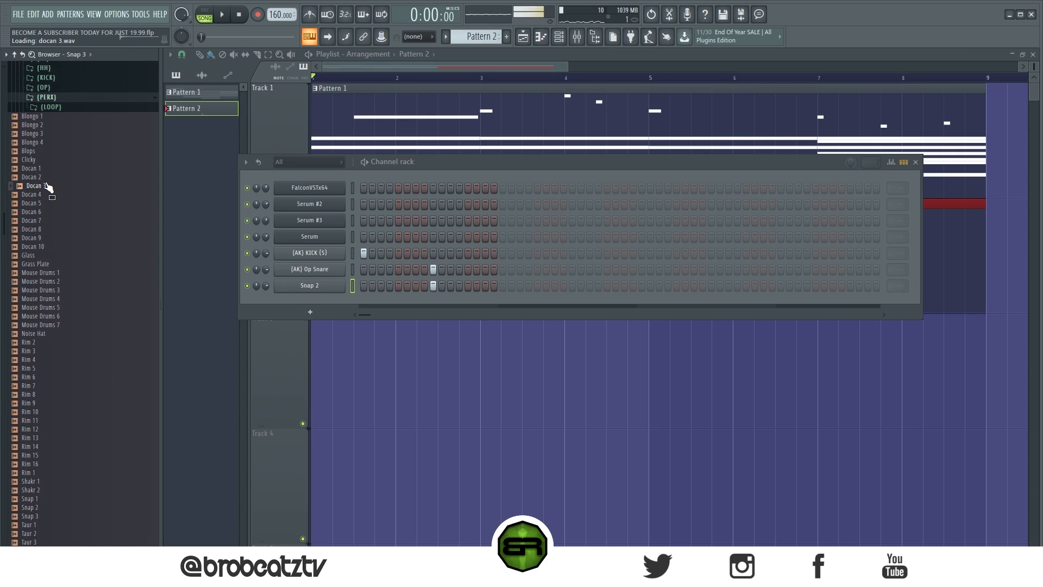
pyautogui.moveTo(308, 304); pyautogui.dragTo(310, 304)
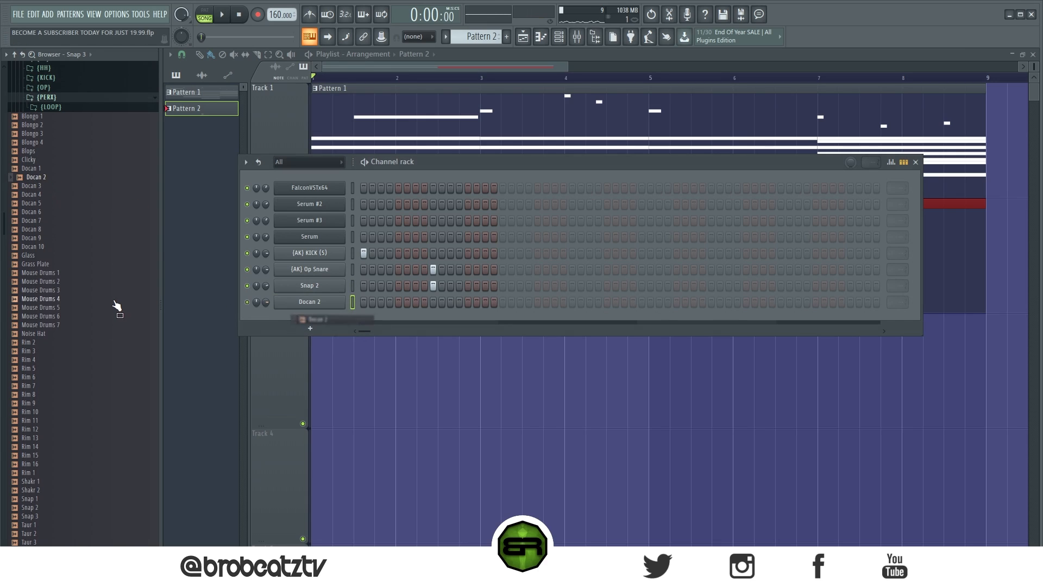
pyautogui.scroll(-6, 128, 303)
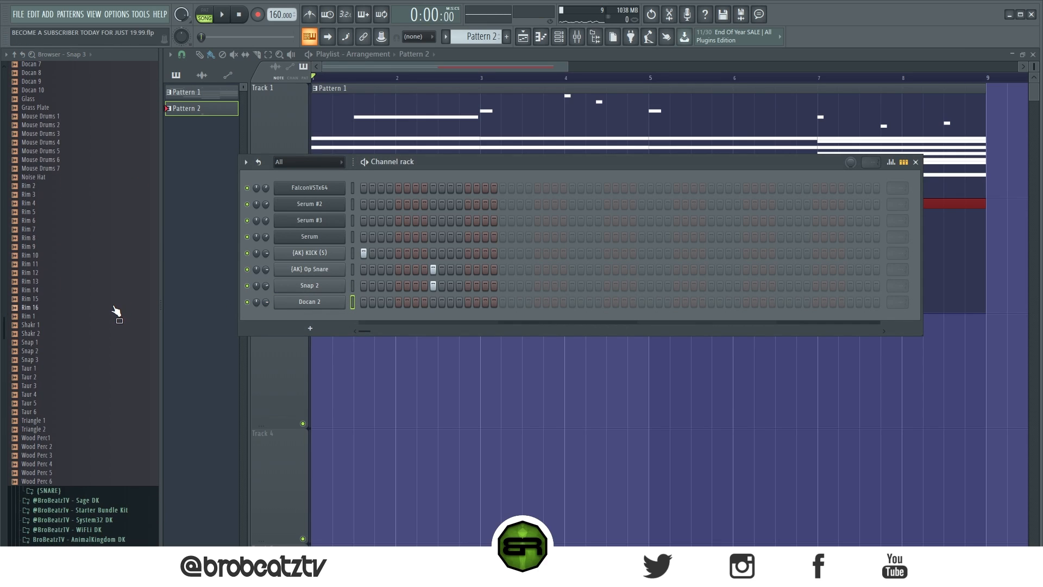
pyautogui.scroll(4, 116, 311)
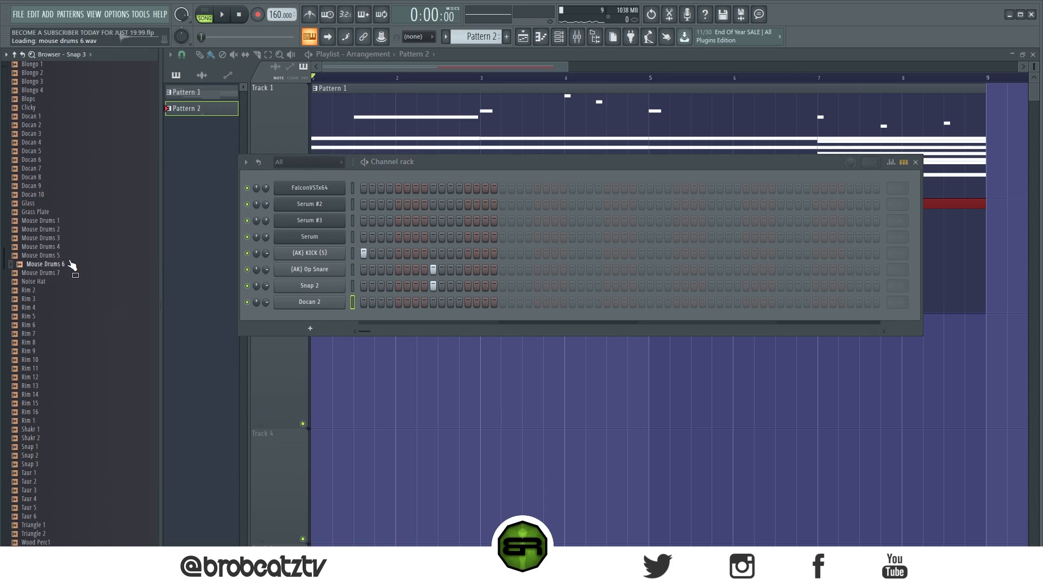
pyautogui.moveTo(312, 312); pyautogui.dragTo(313, 313)
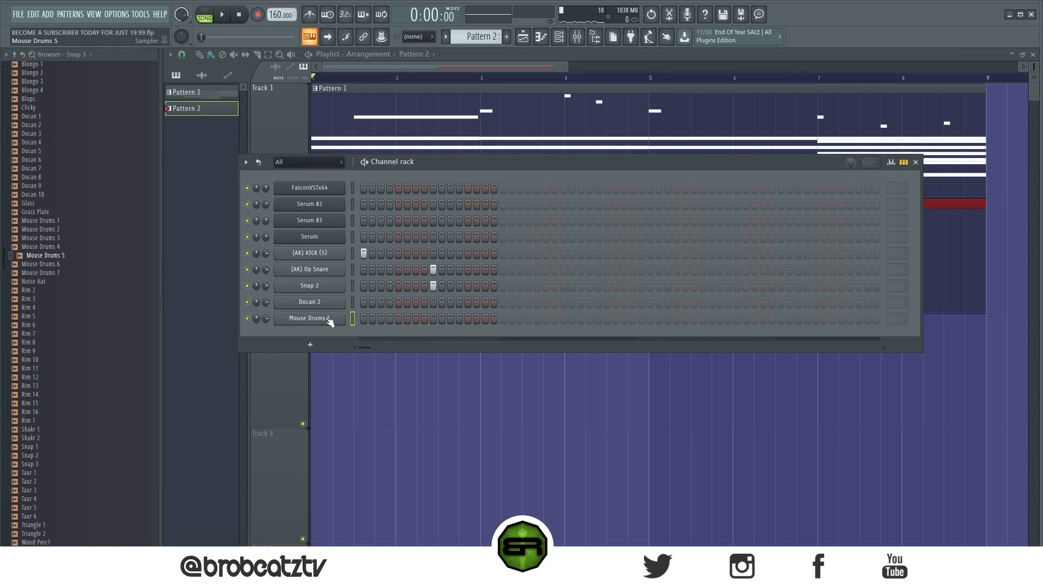
# - Move the Mouse Drums 5 channel above Docan 2, place a hit on its step 7, and start song playback
pyautogui.press('space')
pyautogui.press('space')
pyautogui.press('space')
pyautogui.press('space')
pyautogui.click(414, 304)
pyautogui.press('space')
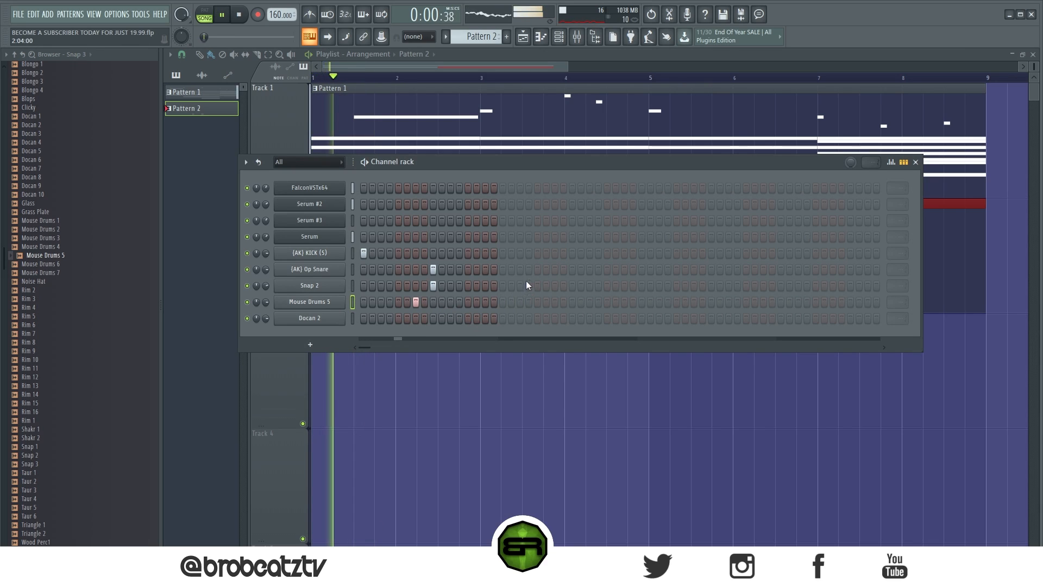
# - Place (AK) Op Snare and Snap 2 on steps 25, 41 and 57, and (AK) KICK (S) on steps 31 and 33
pyautogui.click(572, 270)
pyautogui.click(572, 285)
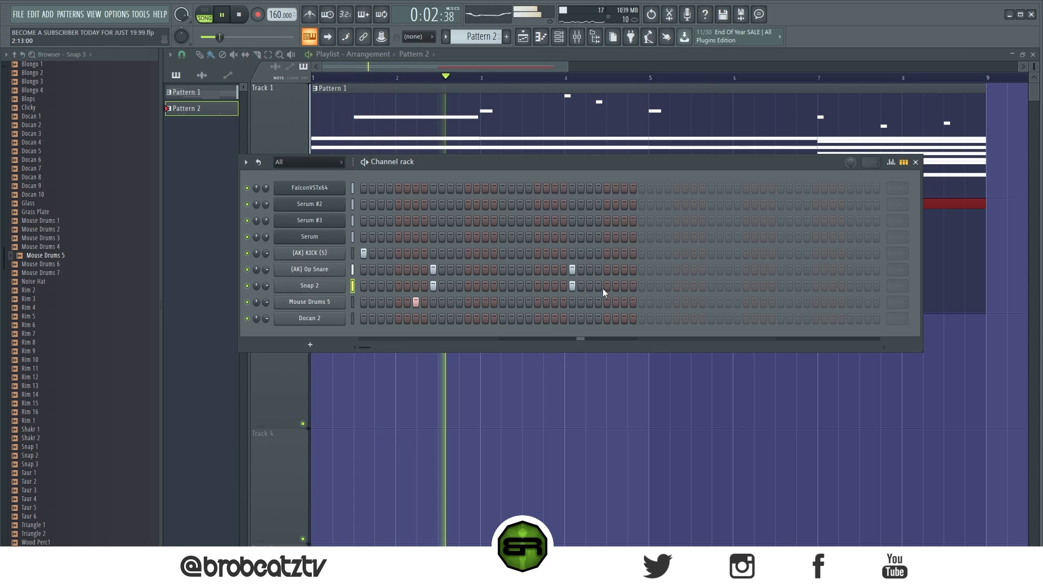
pyautogui.click(625, 254)
pyautogui.click(642, 253)
pyautogui.click(711, 286)
pyautogui.click(711, 269)
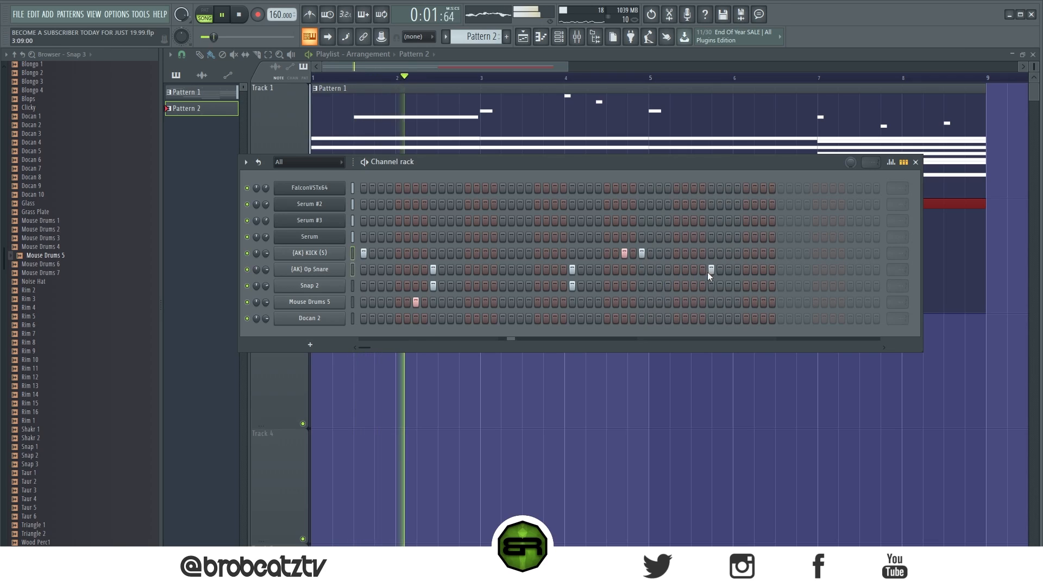
pyautogui.click(850, 285)
pyautogui.click(851, 269)
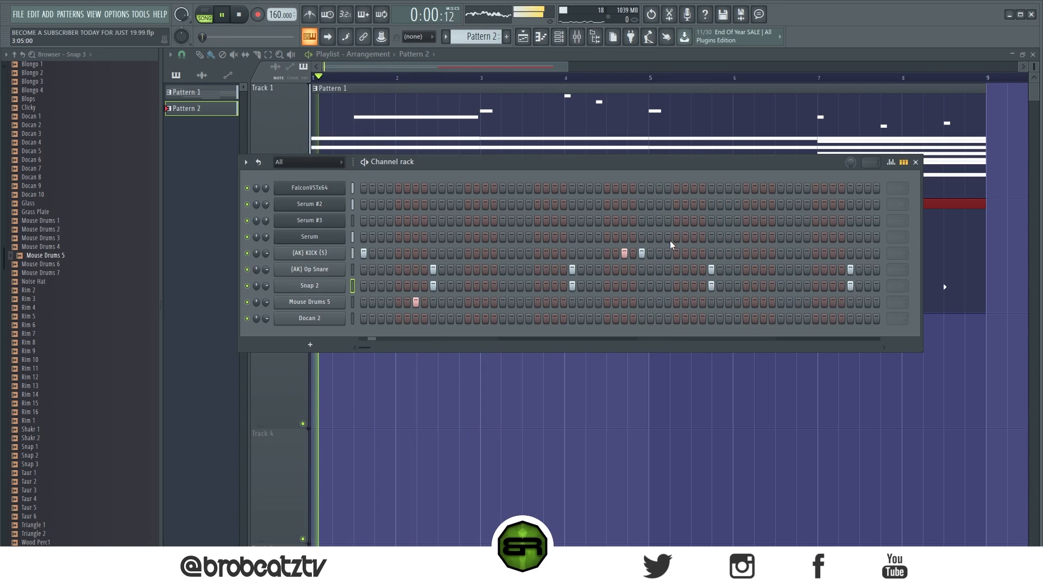
# - Add (AK) KICK (S) hits on steps 39, 45 and 59 and Mouse Drums 5 hits on steps 29 and 55
pyautogui.click(693, 253)
pyautogui.click(746, 253)
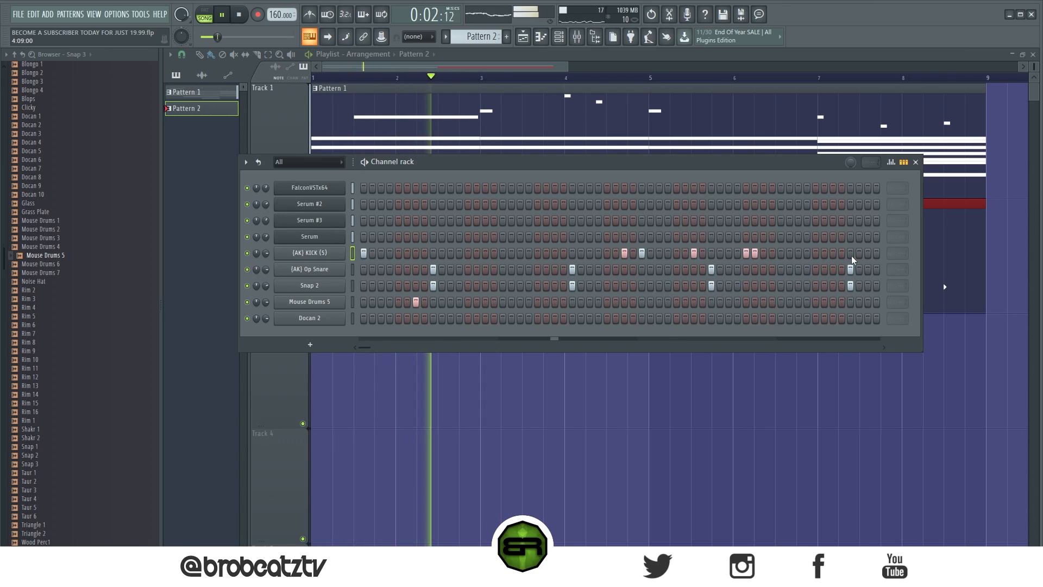
pyautogui.click(867, 253)
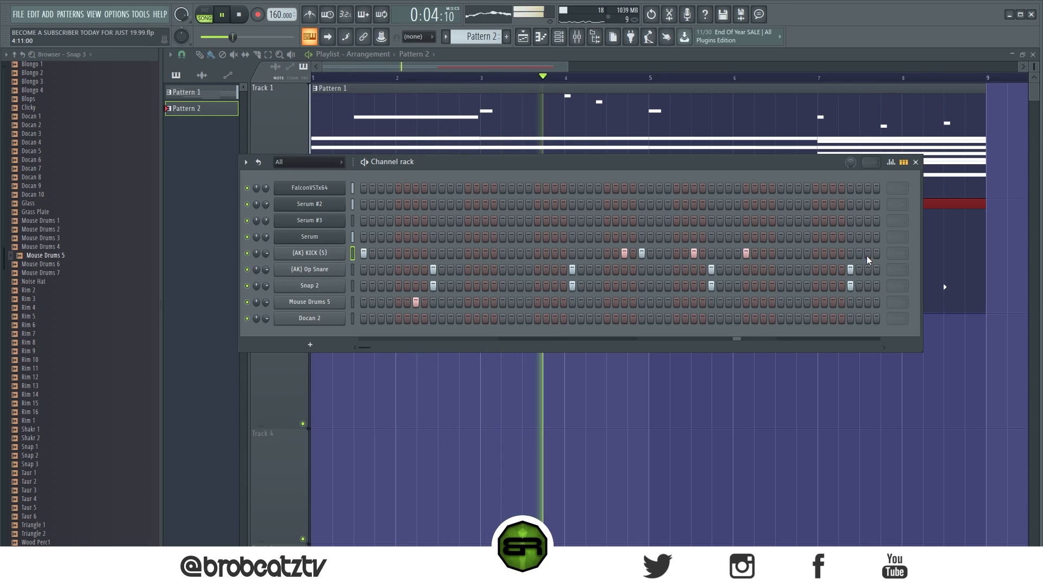
pyautogui.click(834, 302)
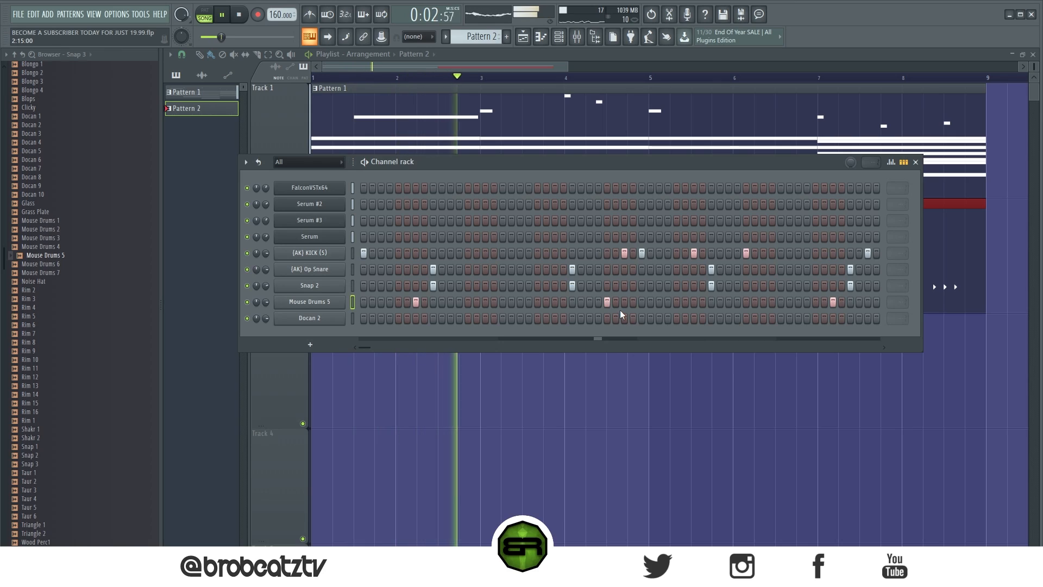
# - Place Docan 2 hits on steps 31 and 35 of Pattern 2 while the song plays
pyautogui.click(555, 319)
pyautogui.rightClick(555, 319)
pyautogui.press('space')
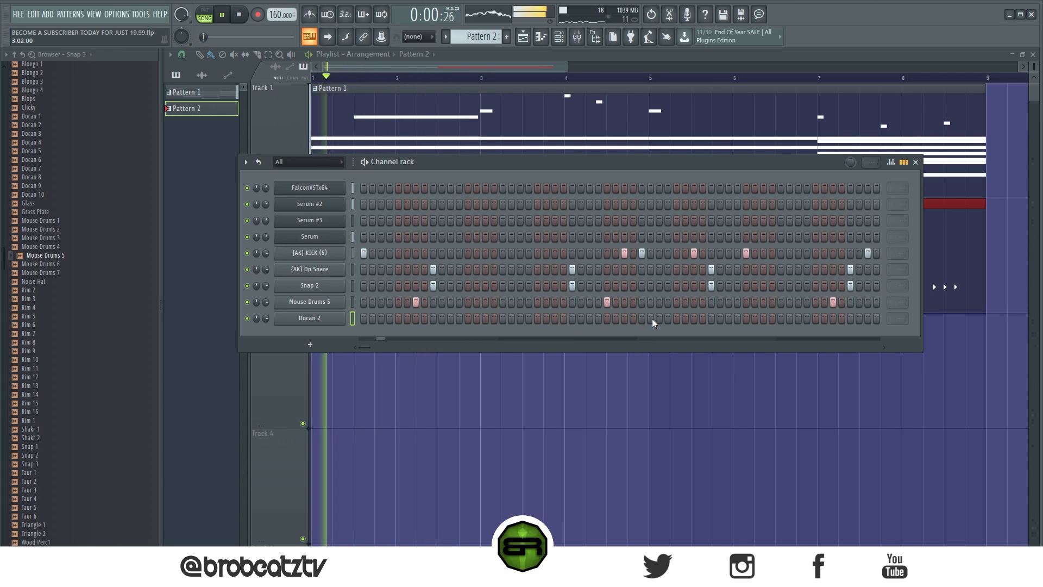
pyautogui.click(625, 318)
pyautogui.click(668, 319)
pyautogui.click(660, 321)
pyautogui.rightClick(668, 320)
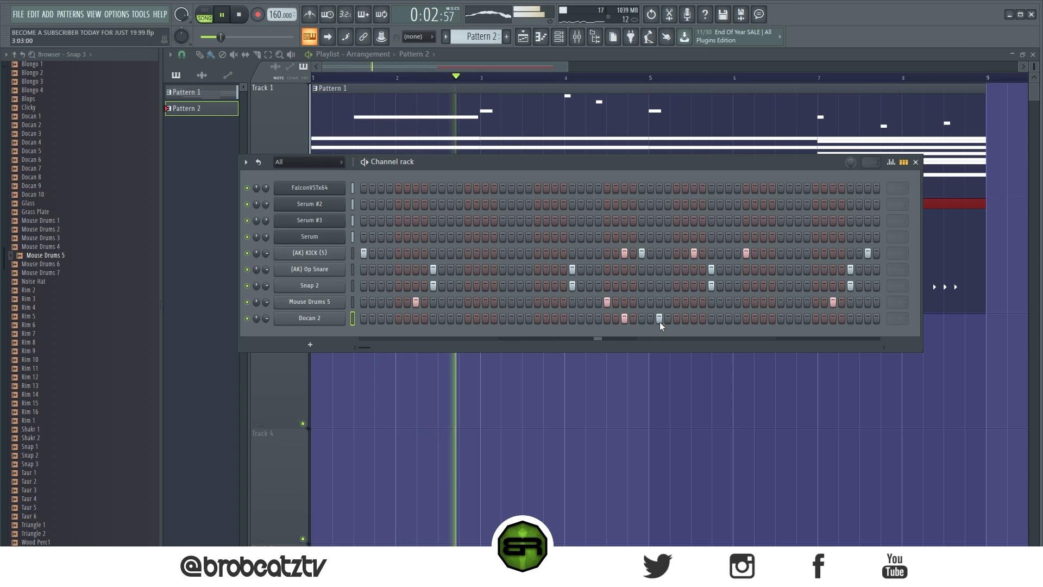
pyautogui.click(798, 319)
pyautogui.rightClick(798, 319)
pyautogui.click(763, 319)
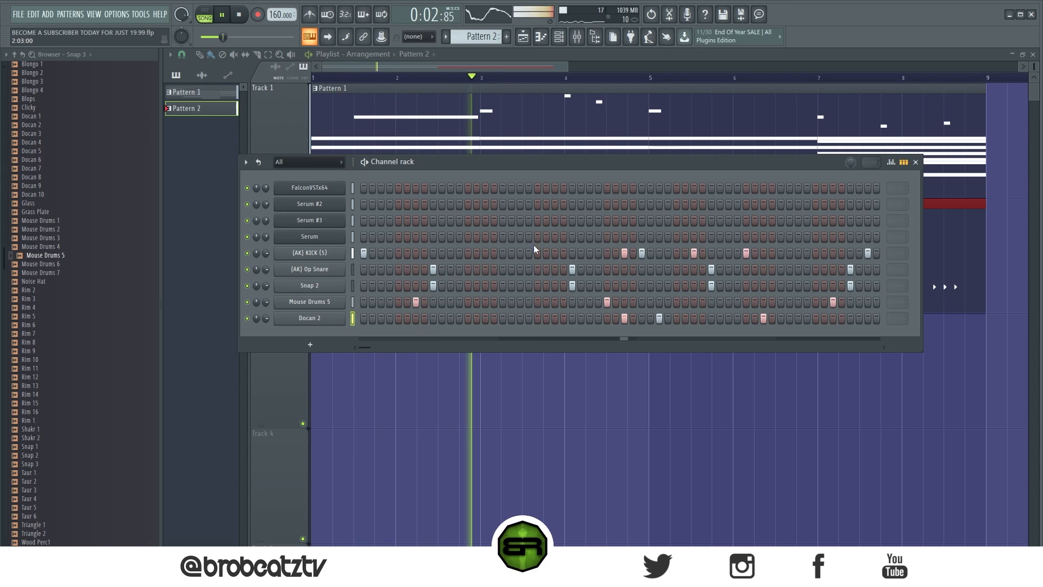
pyautogui.rightClick(764, 318)
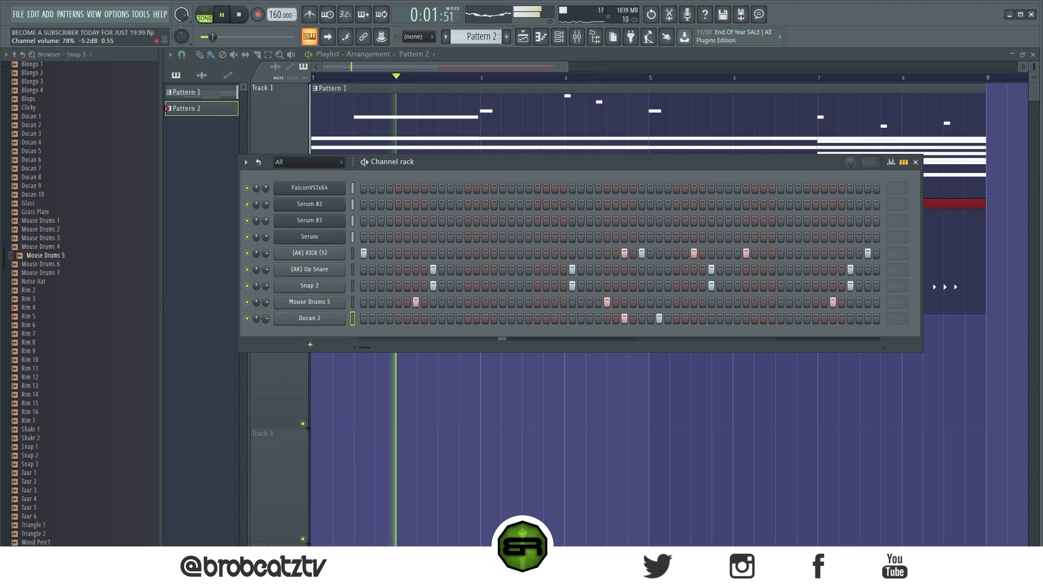
# - Set the velocity of both Docan 2 hits slightly below full in the graph editor
pyautogui.click(891, 162)
pyautogui.click(624, 338)
pyautogui.click(659, 338)
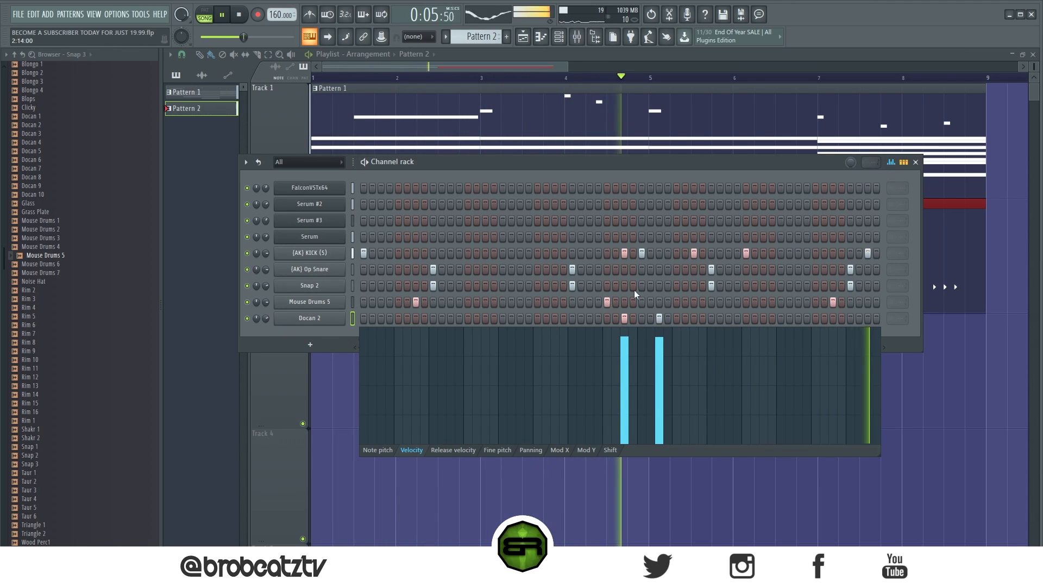
pyautogui.click(891, 162)
# - Stop playback and raise the velocities of the (AK) KICK (S) and (AK) Op Snare hits to 100%
pyautogui.click(353, 253)
pyautogui.press('space')
pyautogui.click(892, 163)
pyautogui.moveTo(634, 306); pyautogui.dragTo(256, 207)
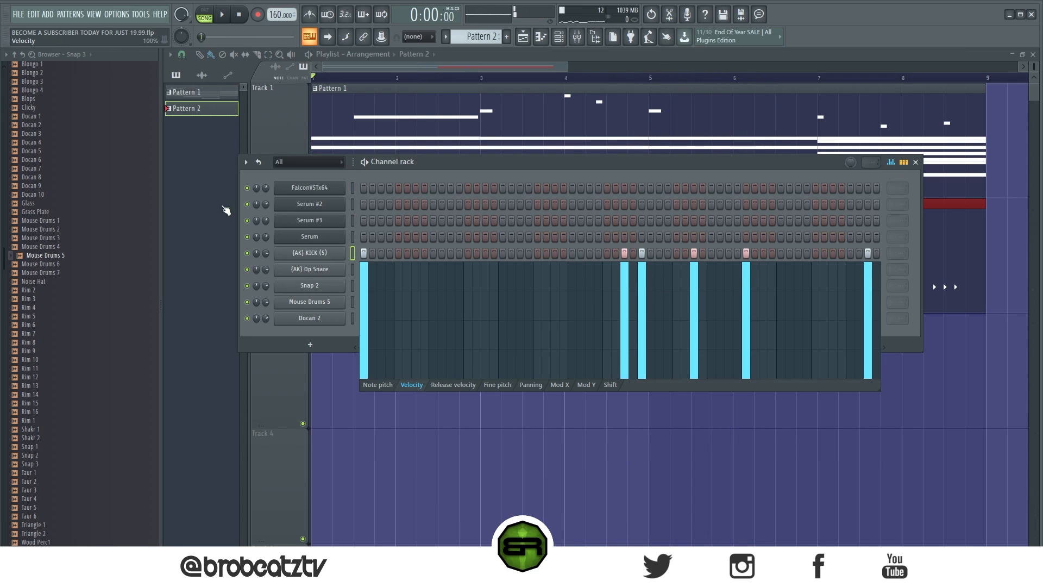
pyautogui.click(892, 162)
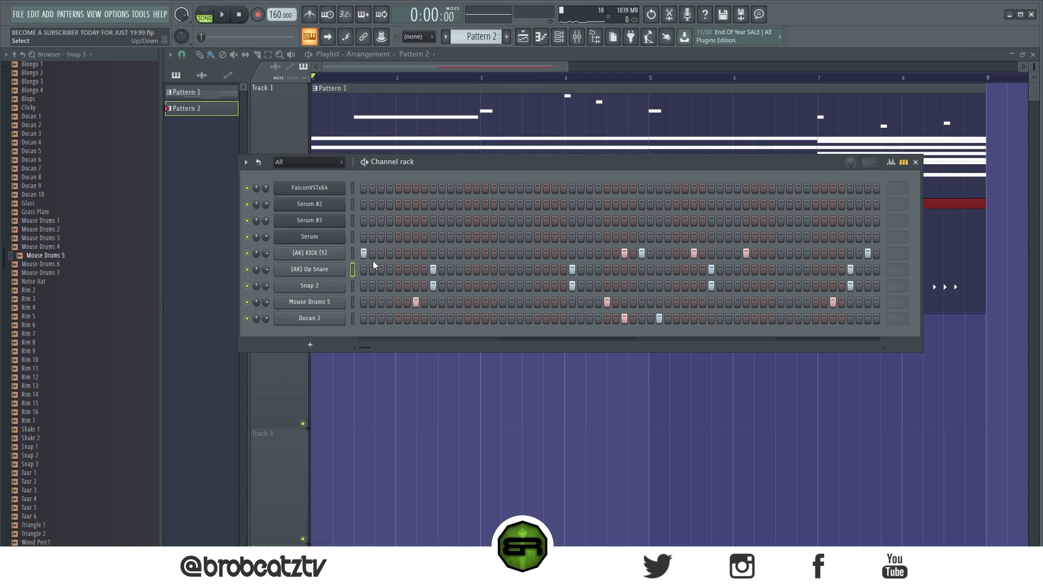
pyautogui.click(891, 163)
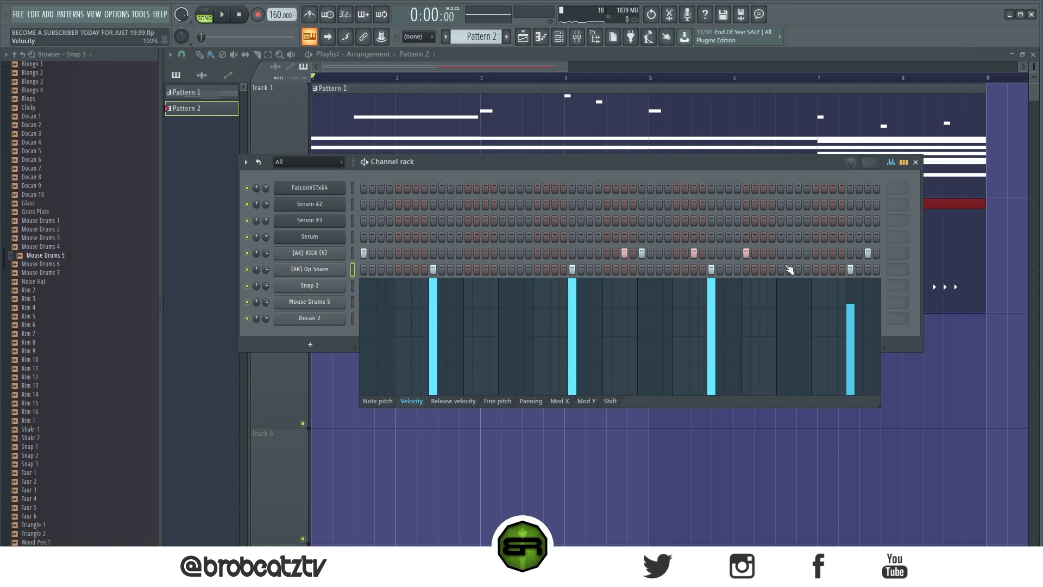
pyautogui.click(893, 163)
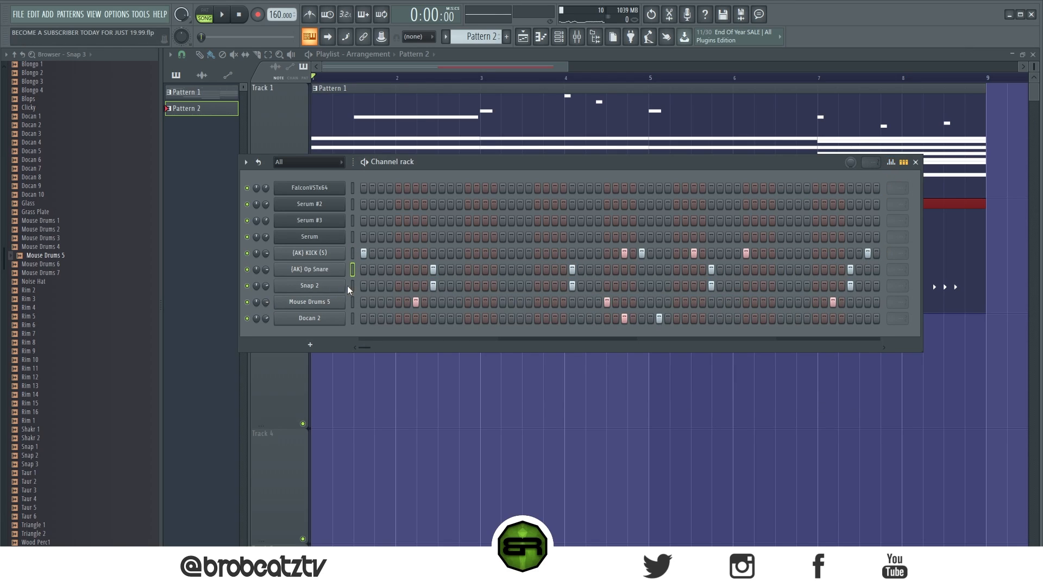
# - Set the velocities of the four Snap 2 hits to about 90% in the graph editor and play the song
pyautogui.click(892, 162)
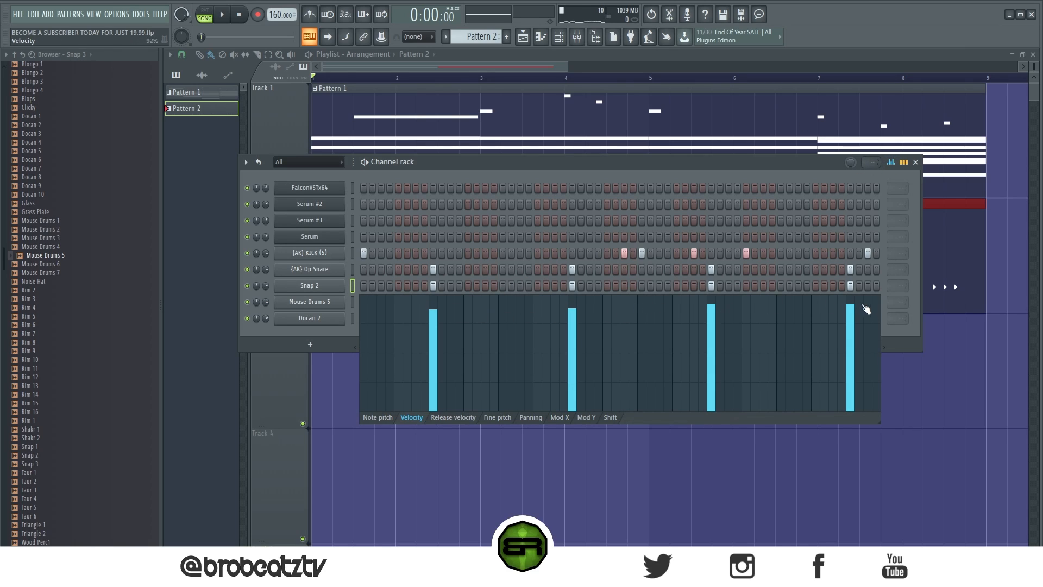
pyautogui.press('space')
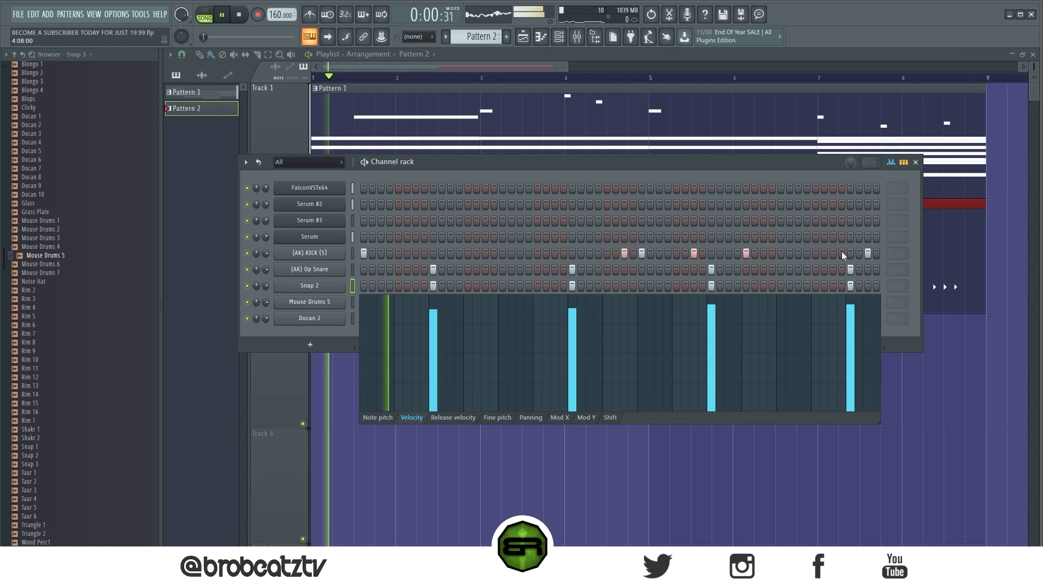
pyautogui.click(893, 164)
pyautogui.click(893, 163)
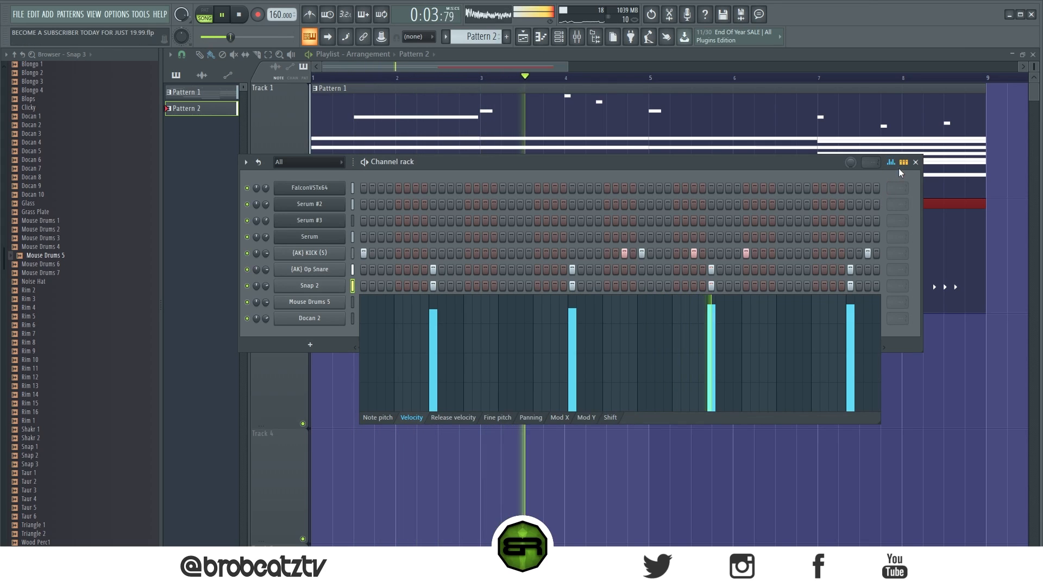
pyautogui.click(893, 163)
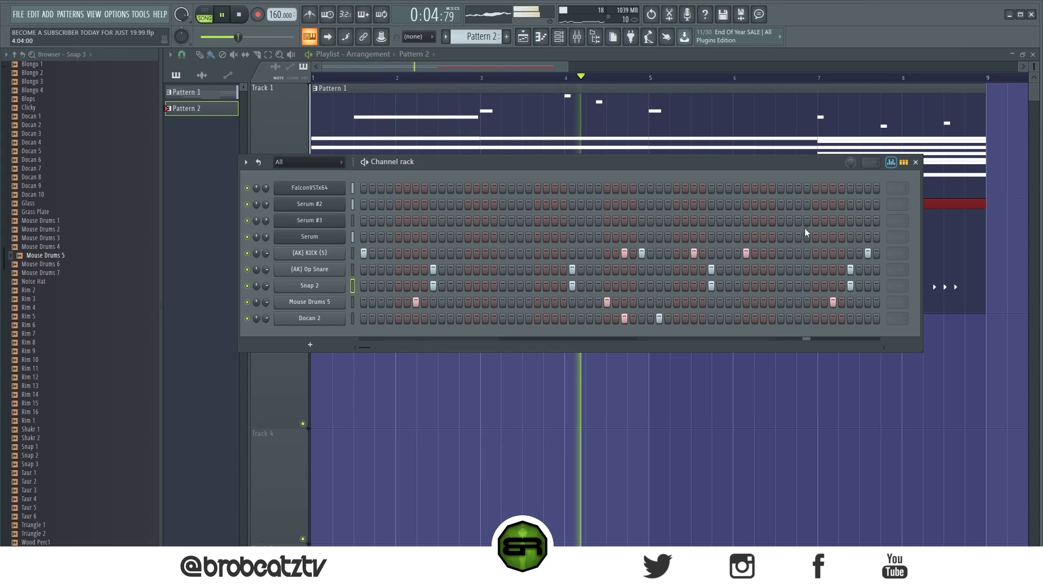
# - Shorten the tail of the Docan 2 sample by increasing its fade-out in the sampler's precomputed effects
pyautogui.click(314, 319)
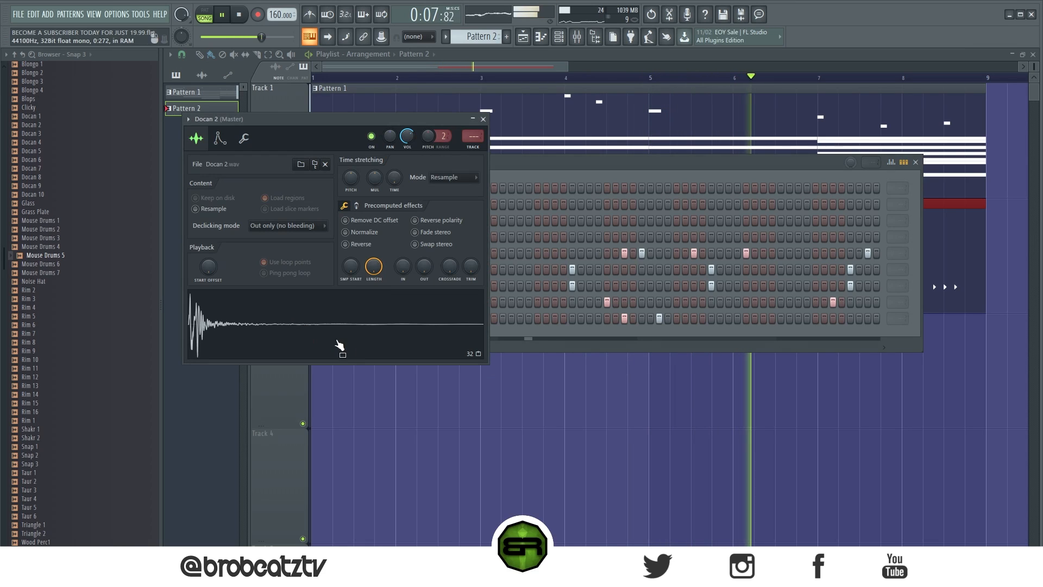
pyautogui.moveTo(425, 266); pyautogui.dragTo(425, 223)
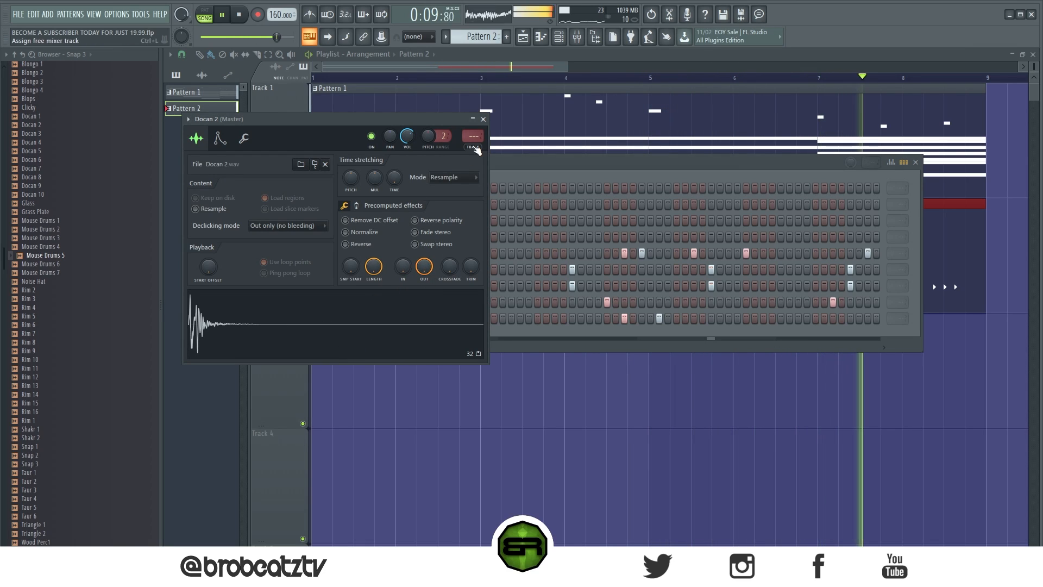
pyautogui.click(483, 119)
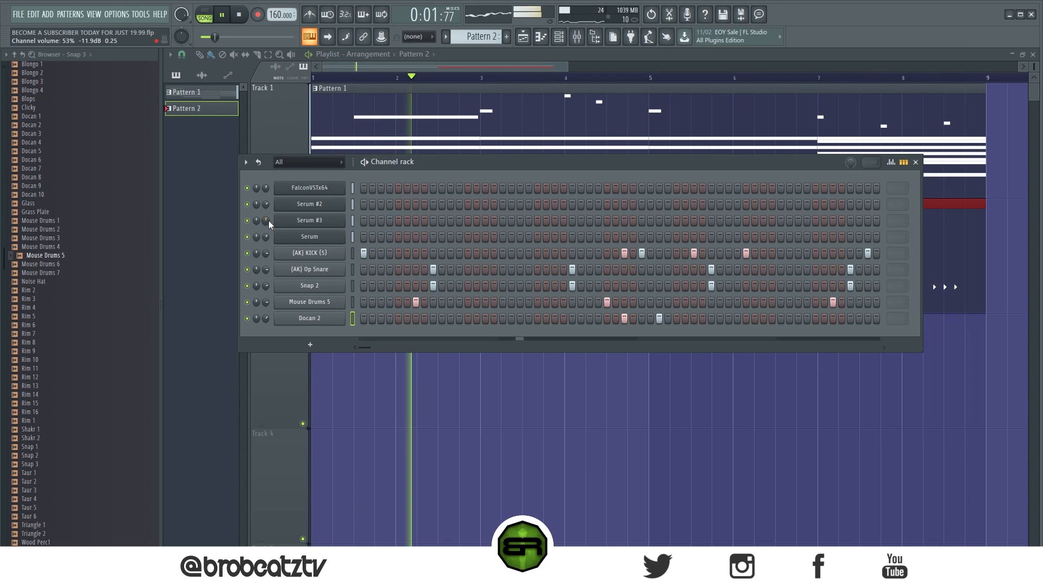
# - Select Pattern 1, stop playback, and give the playlist more room by hiding the channel rack and narrowing the browser
pyautogui.moveTo(437, 163); pyautogui.dragTo(475, 388)
pyautogui.click(480, 303)
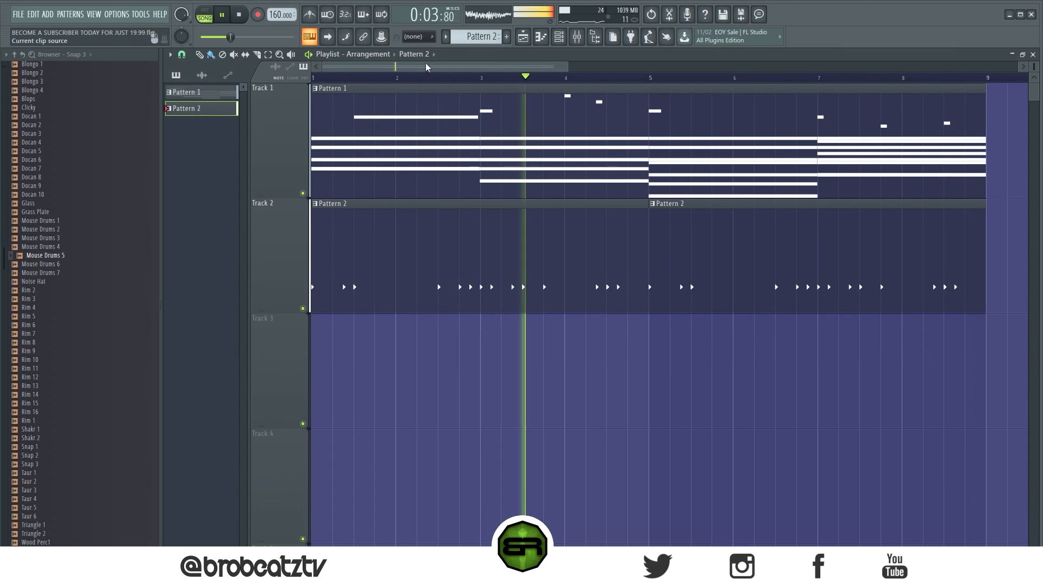
pyautogui.scroll(-3, 427, 69)
pyautogui.click(232, 96)
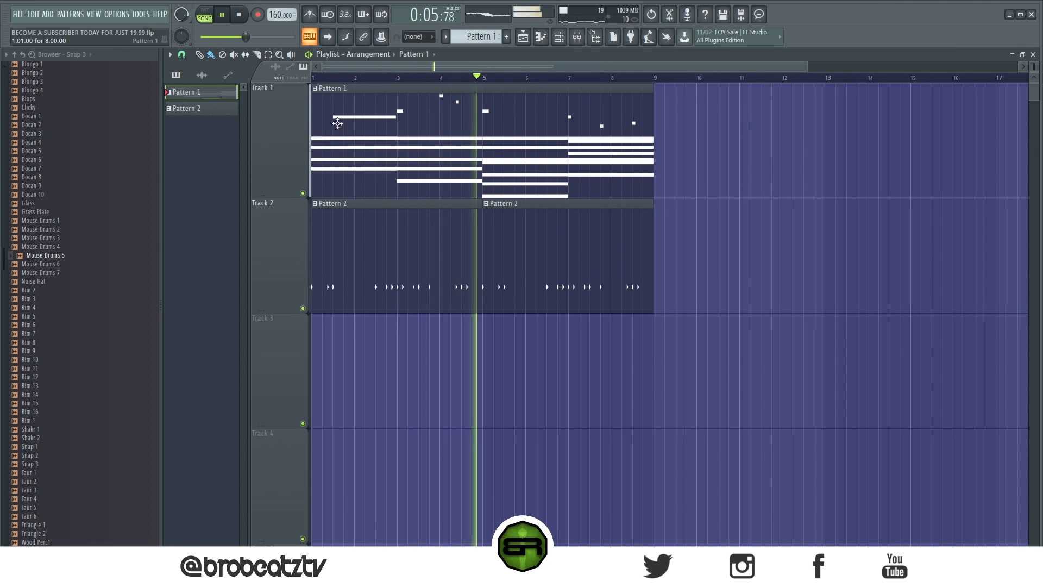
pyautogui.press('space')
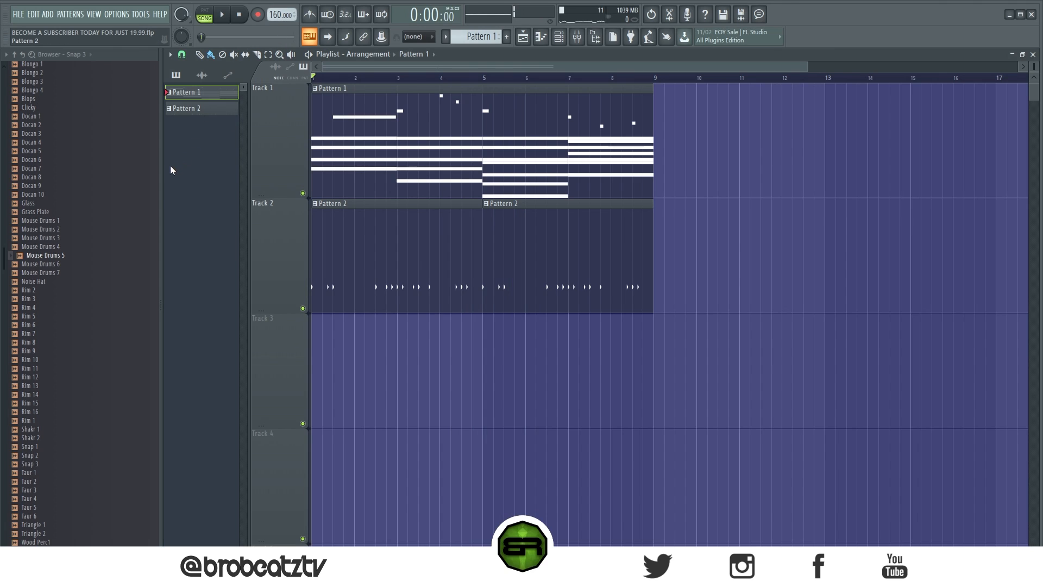
pyautogui.moveTo(162, 170); pyautogui.dragTo(114, 180)
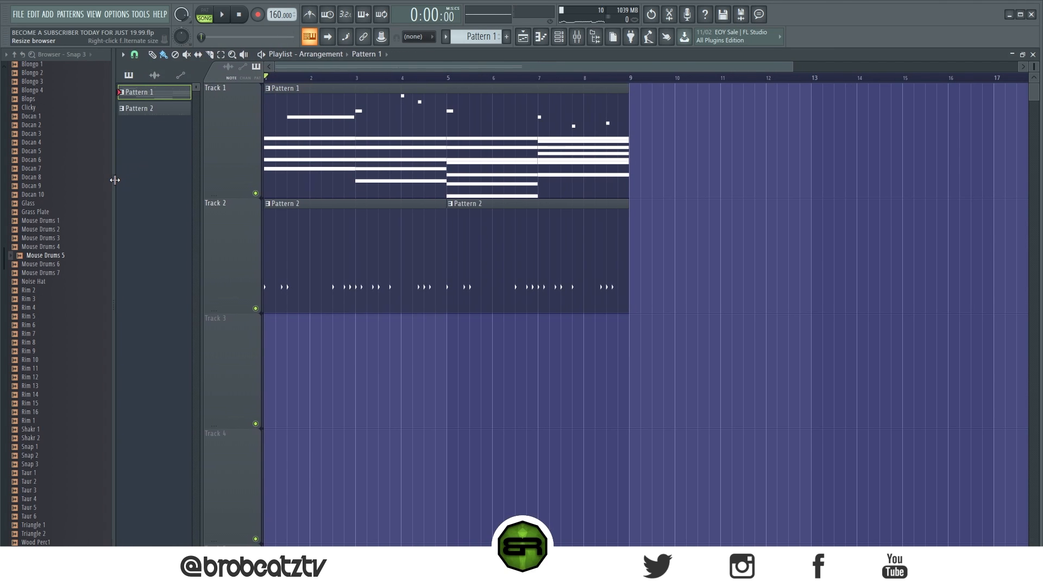